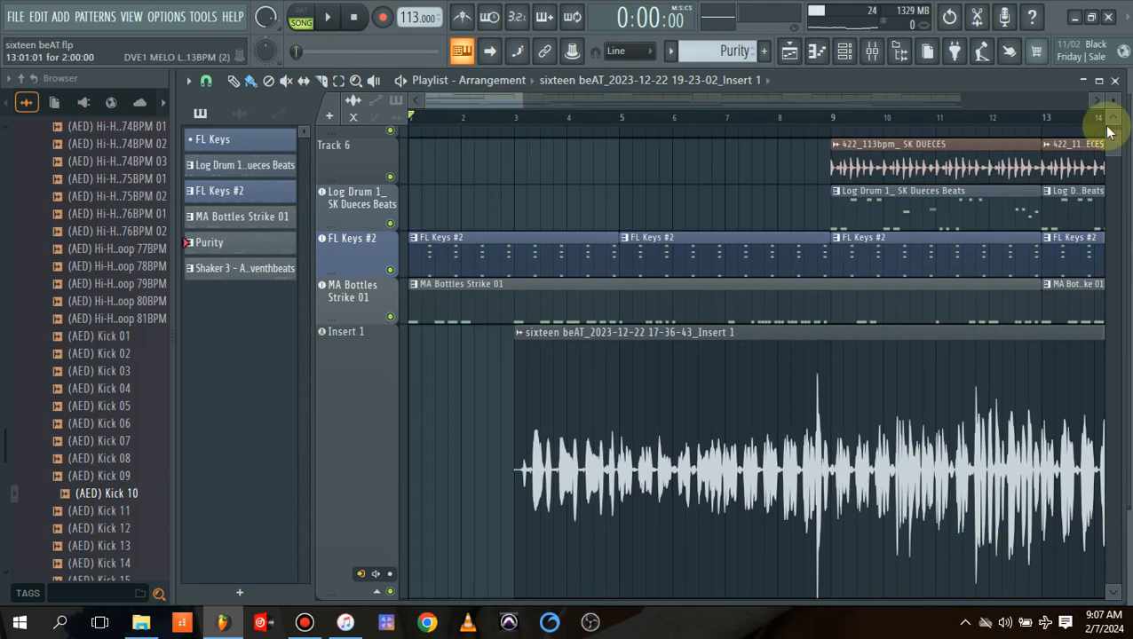
Play the arrangement from bar 3 to hear the long vocal recording against the beat.
left_click_drag(1115, 141, 1116, 144)
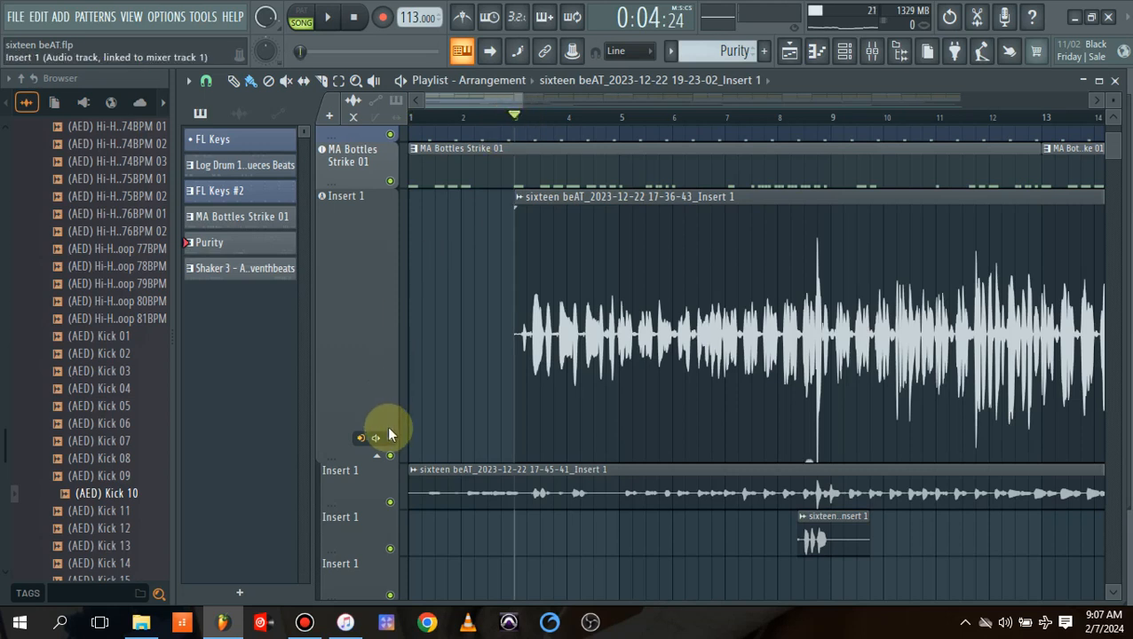
key("space")
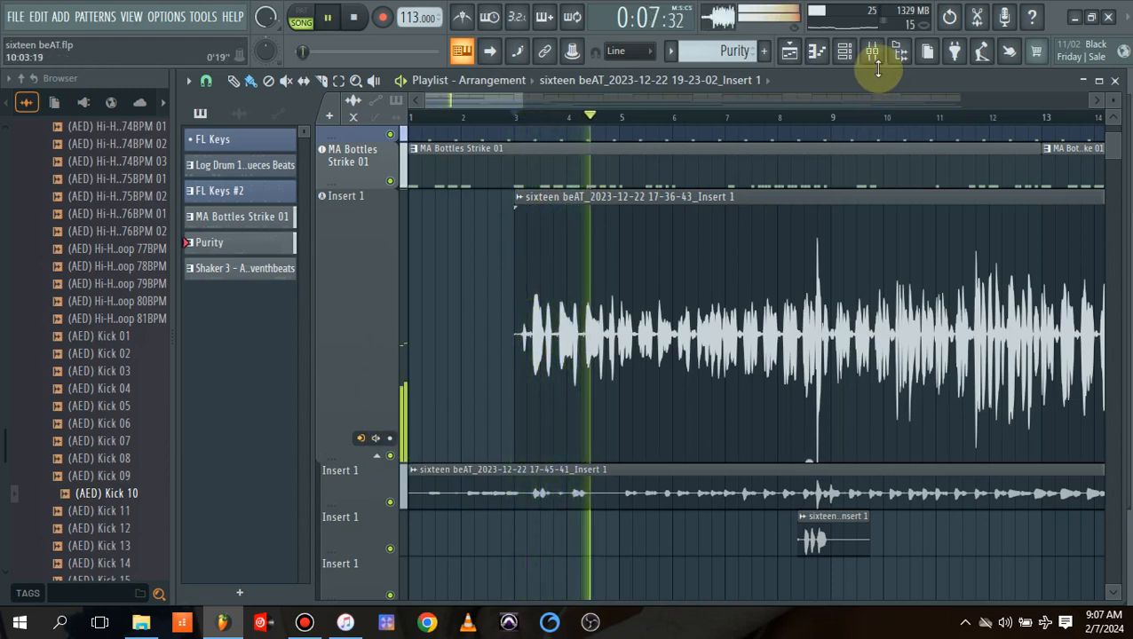
left_click_drag(527, 104, 992, 100)
key("space")
Solo the enlarged Insert 1 vocal track and play it from bar 3.
left_click_drag(792, 129, 632, 227)
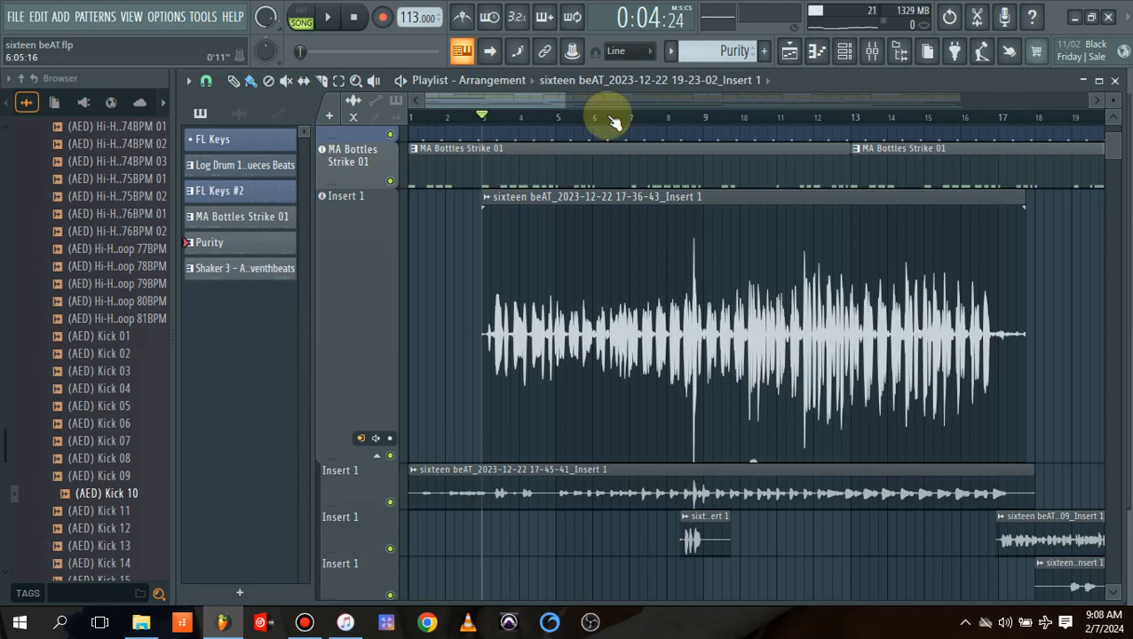
left_click_drag(565, 101, 442, 101)
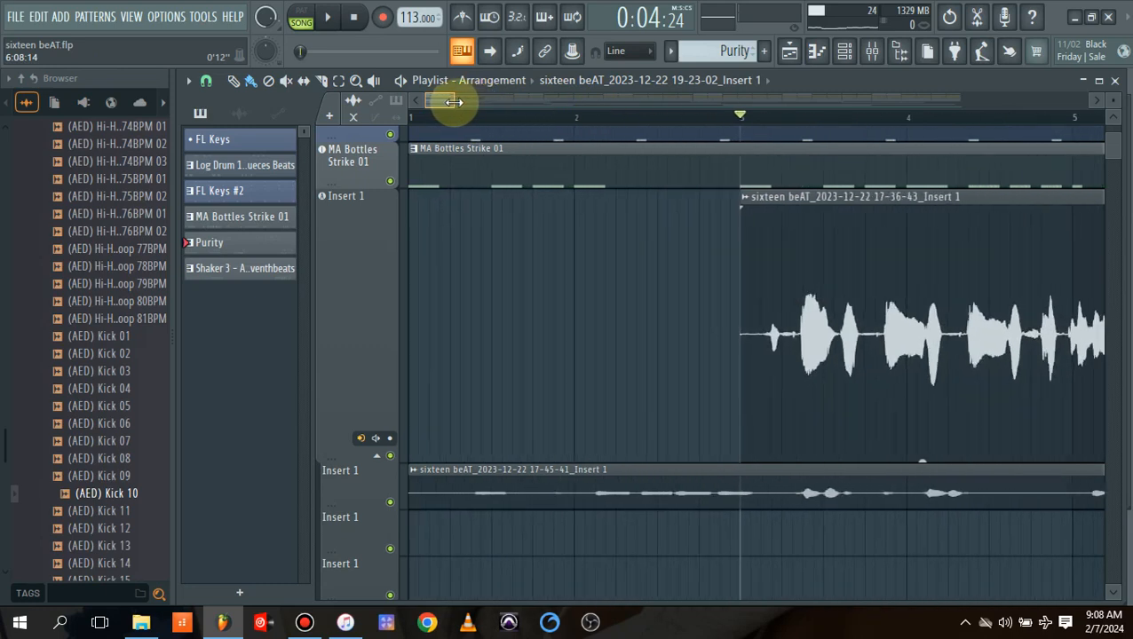
right_click(390, 455)
key("space")
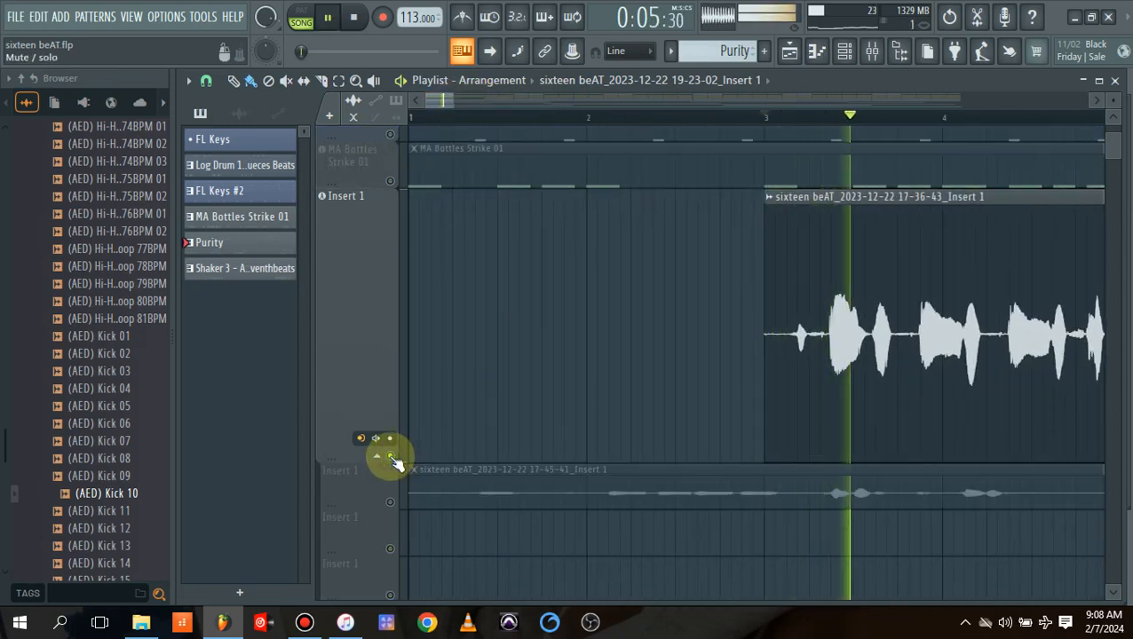
Raise the Insert 2 mixer fader slightly during playback, stop playback and return to the playlist.
left_click(879, 61)
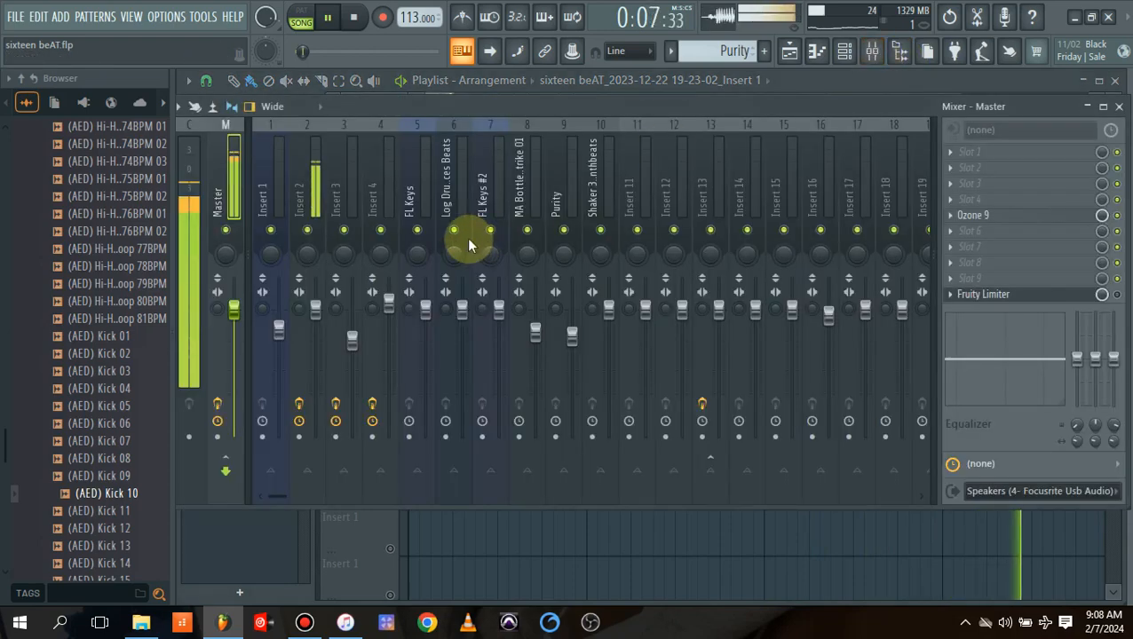
left_click(311, 202)
key("space")
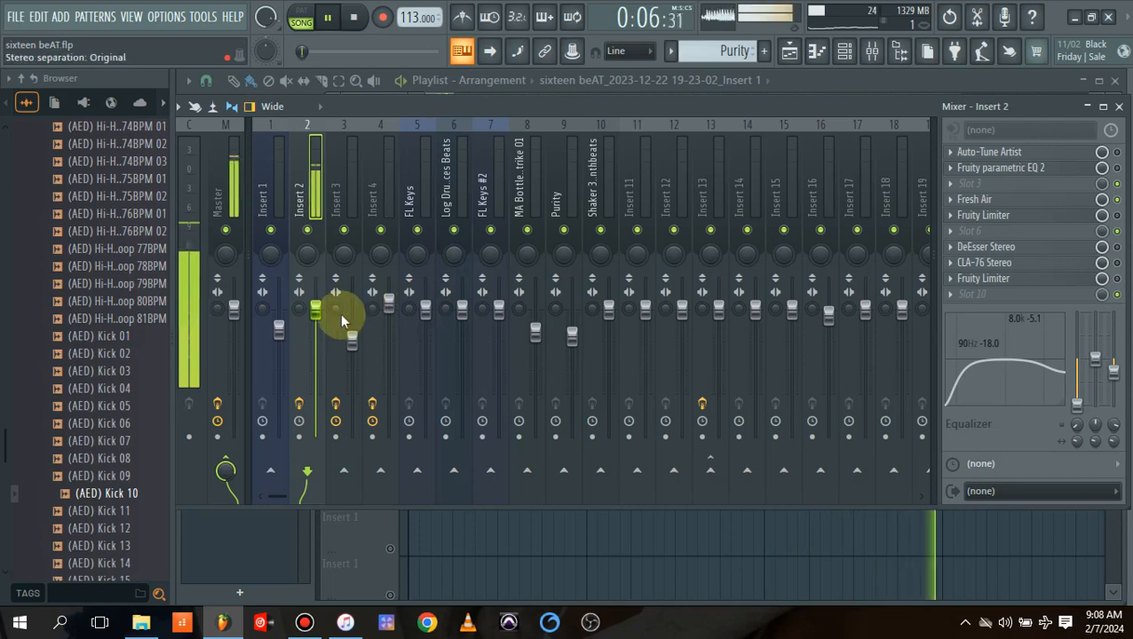
mouse_move(315, 311)
left_mouse_down()
mouse_move(329, 320)
mouse_move(328, 300)
left_mouse_up()
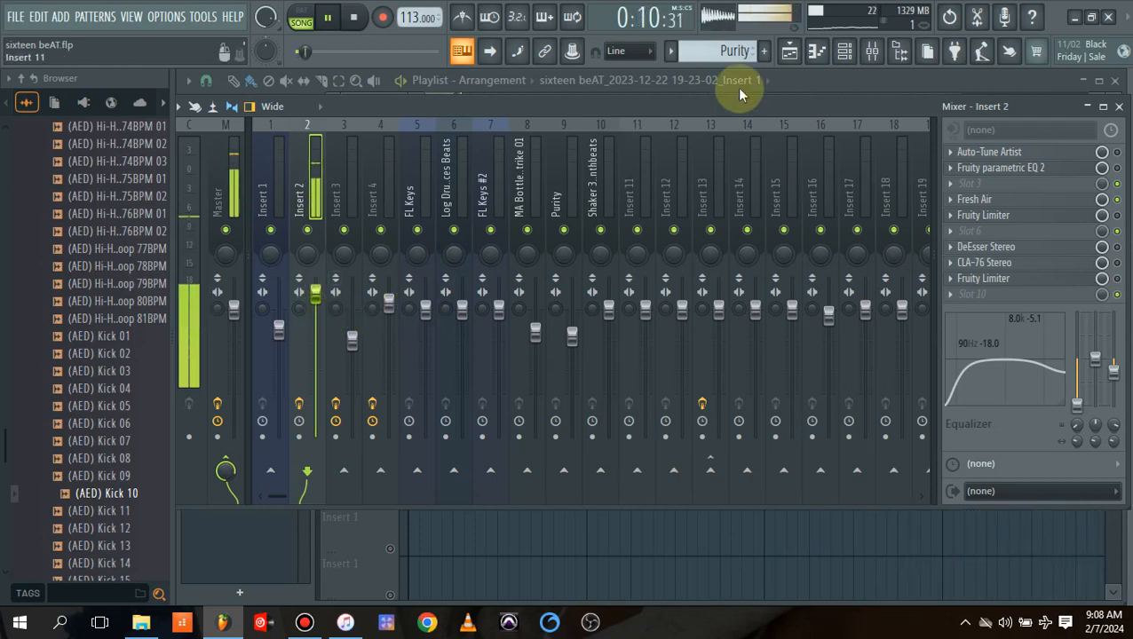
left_click(789, 50)
key("space")
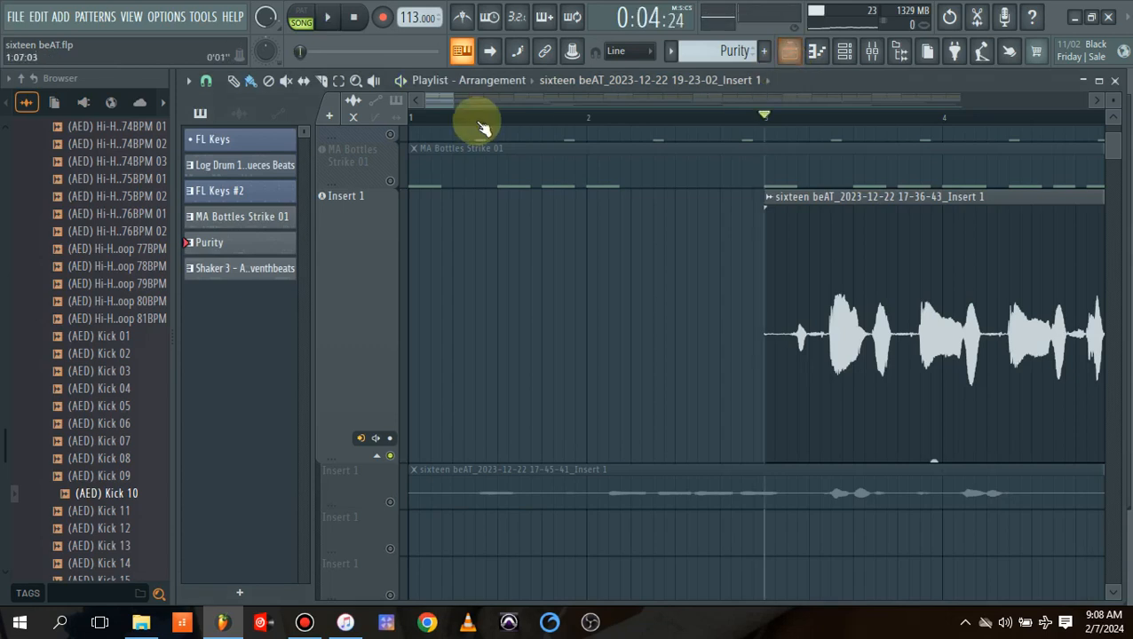
Trim the silent start of the soloed vocal clip to 3:03:00.
left_click_drag(446, 109, 448, 139)
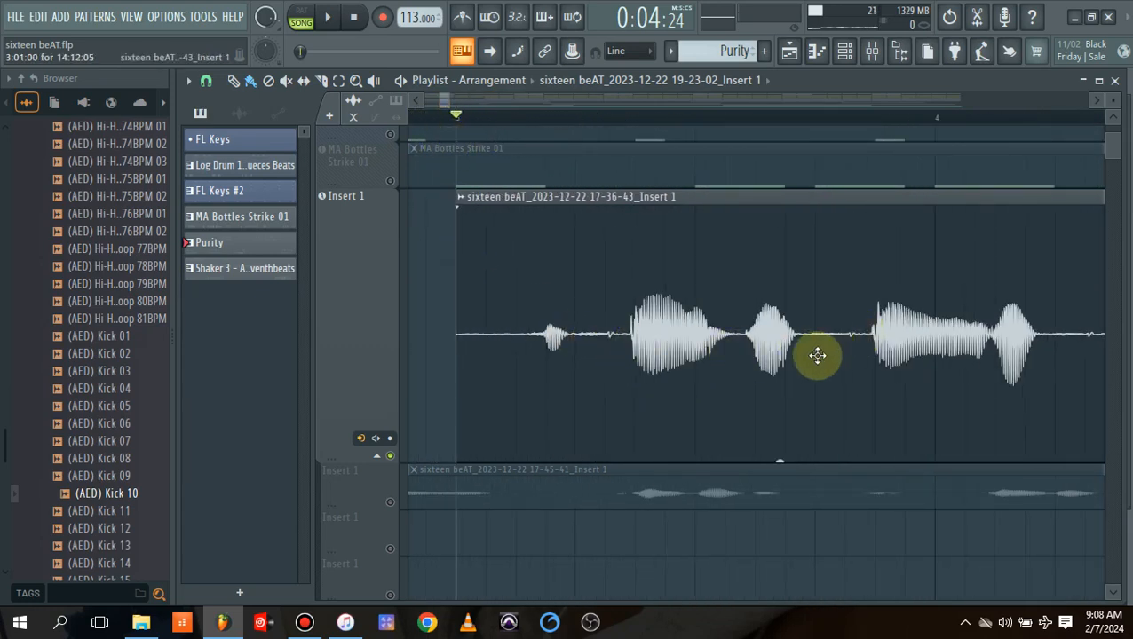
left_click_drag(445, 102, 457, 113)
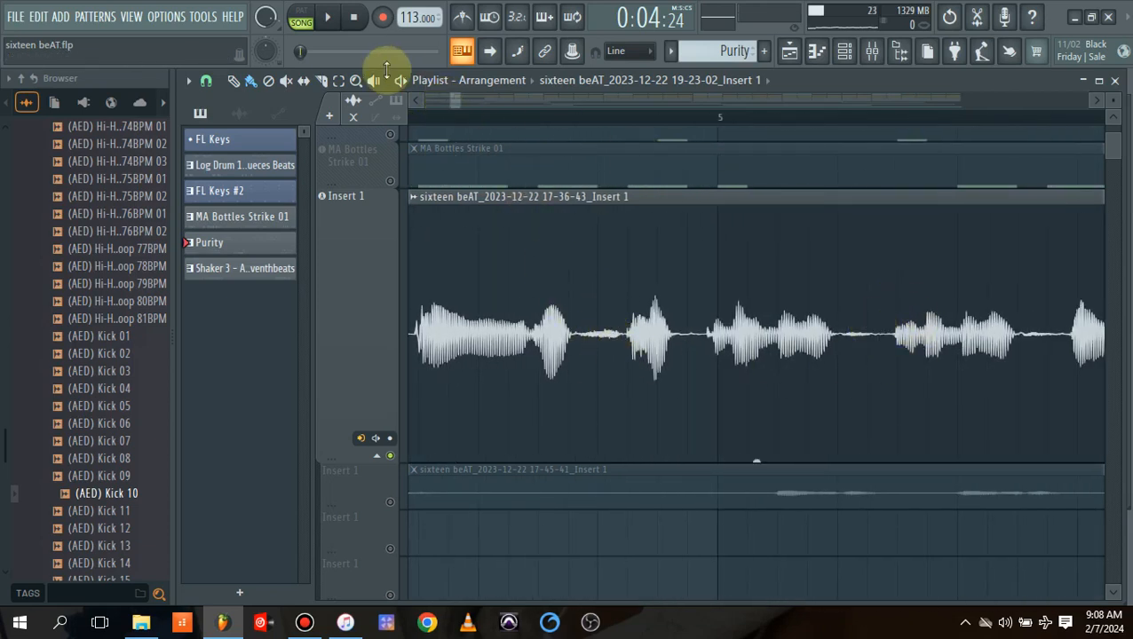
left_click_drag(462, 101, 577, 128)
left_click_drag(453, 108, 424, 101)
left_click_drag(570, 102, 459, 111)
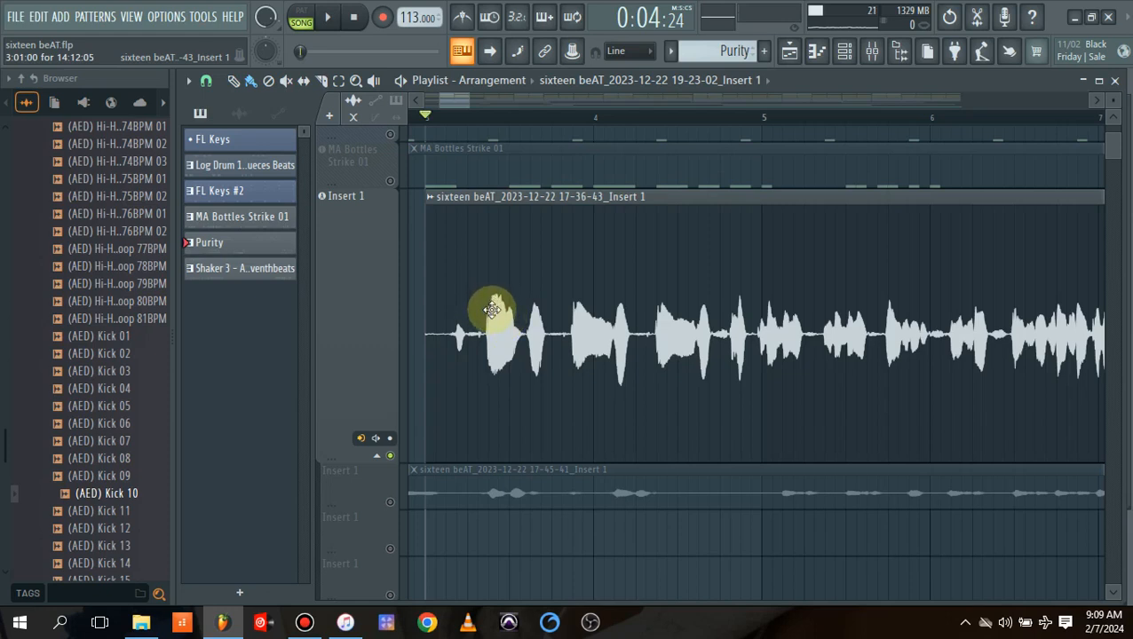
left_click_drag(466, 105, 463, 105)
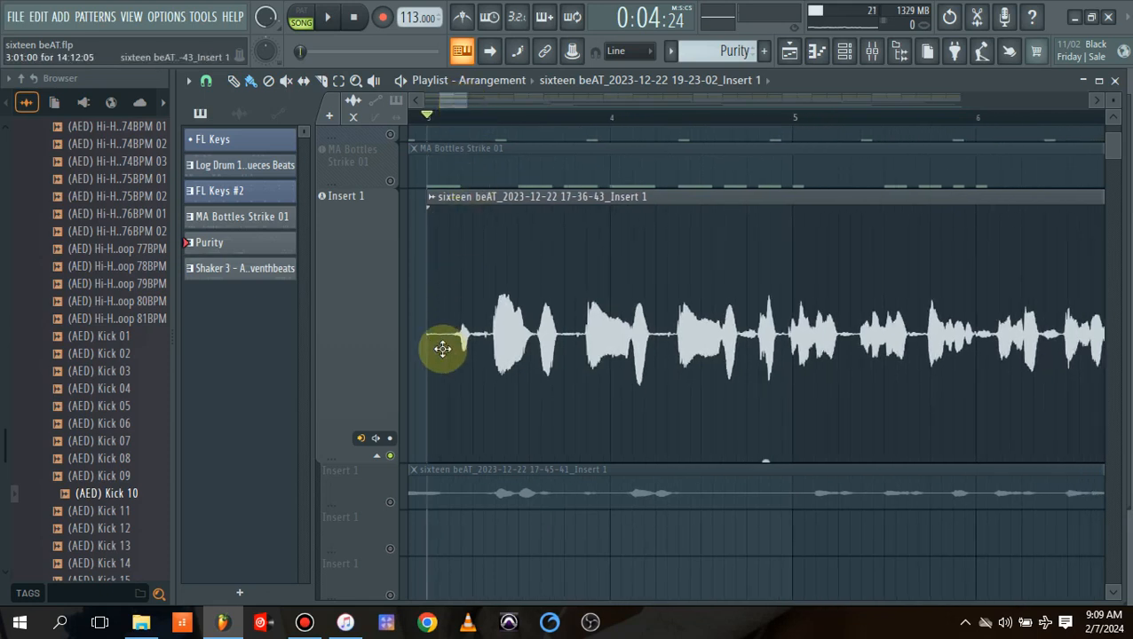
left_click_drag(432, 351, 456, 362)
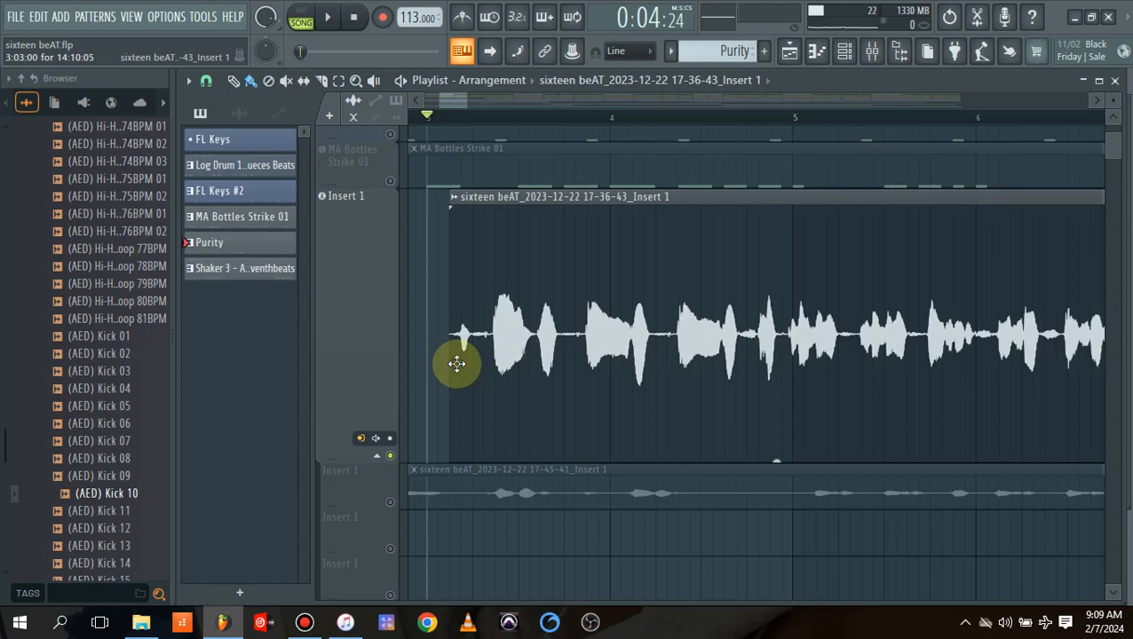
Turn playlist snapping off with the (none) setting and fine-trim the vocal clip's start to 3:03:09.
left_click(205, 84)
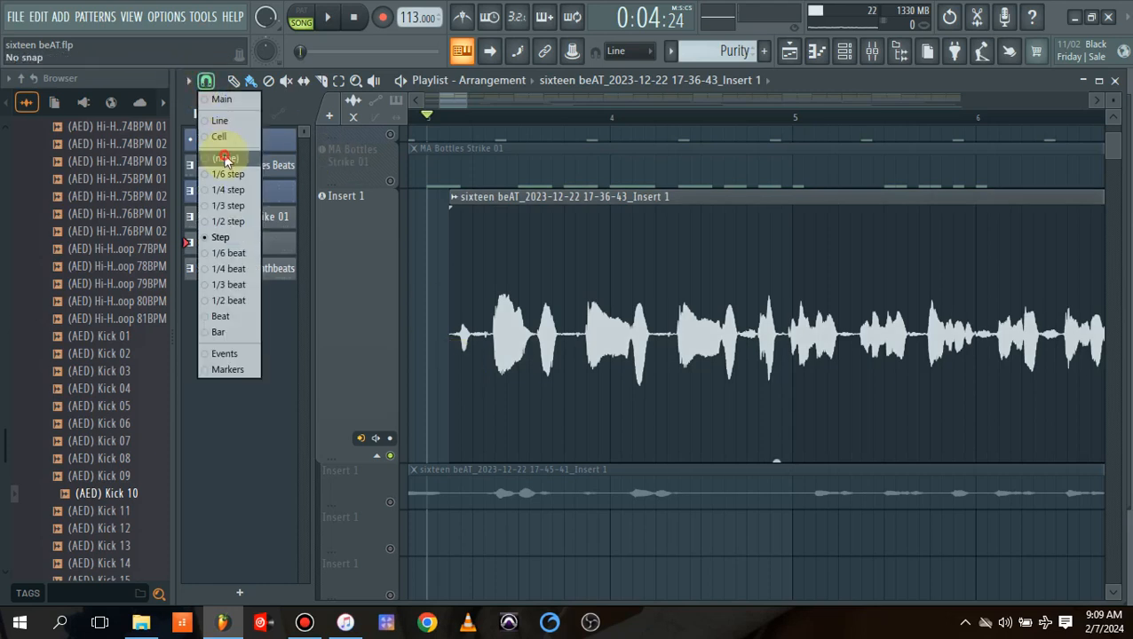
left_click(224, 157)
left_click_drag(456, 339, 461, 343)
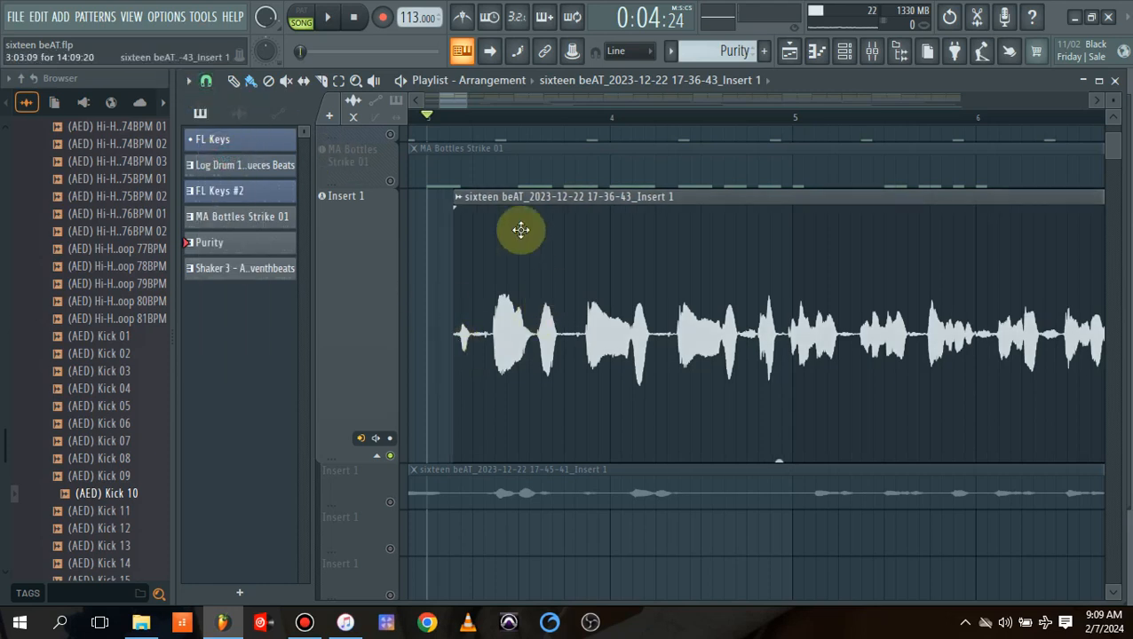
Slice the soloed vocal clip in the pauses after each of its first three phrases, between bars 3 and 5.
left_click(340, 81)
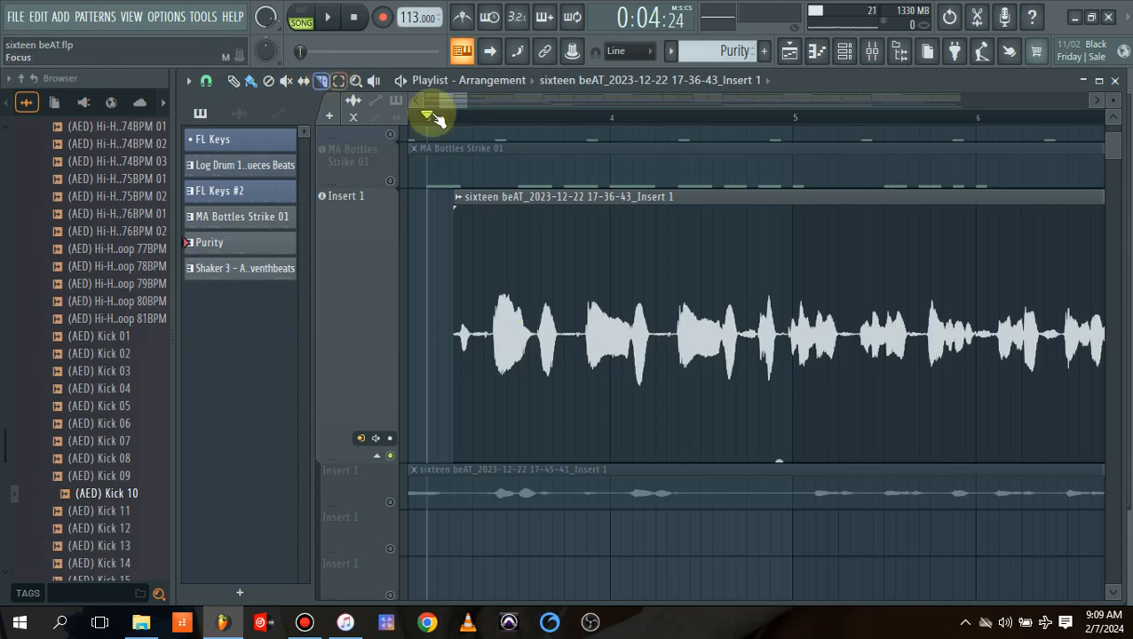
key("c")
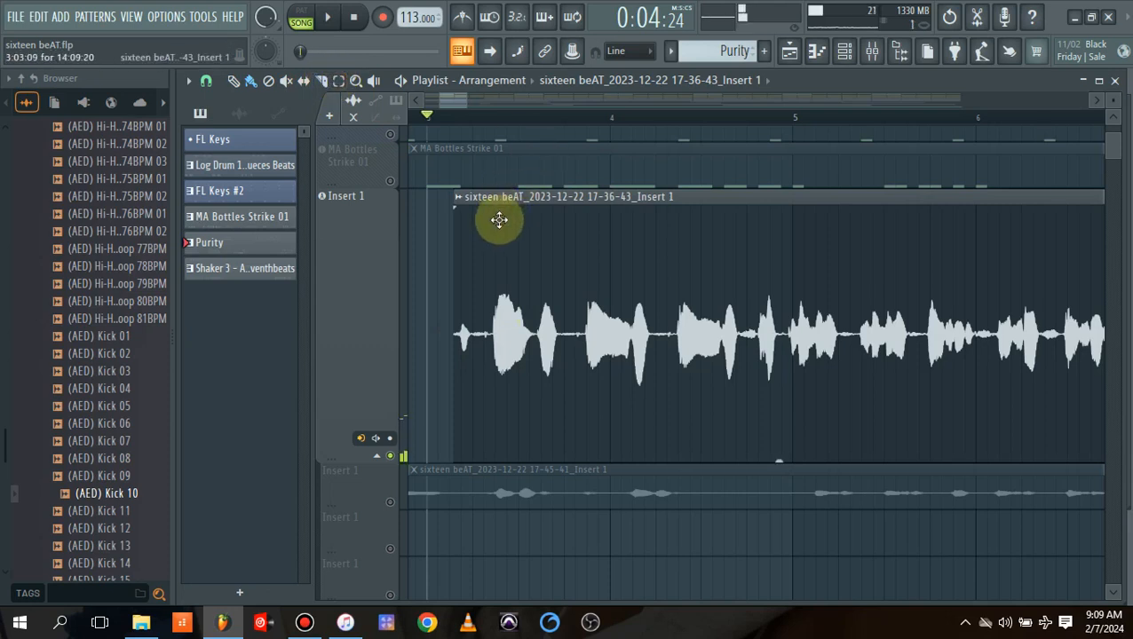
key("space")
key("space")
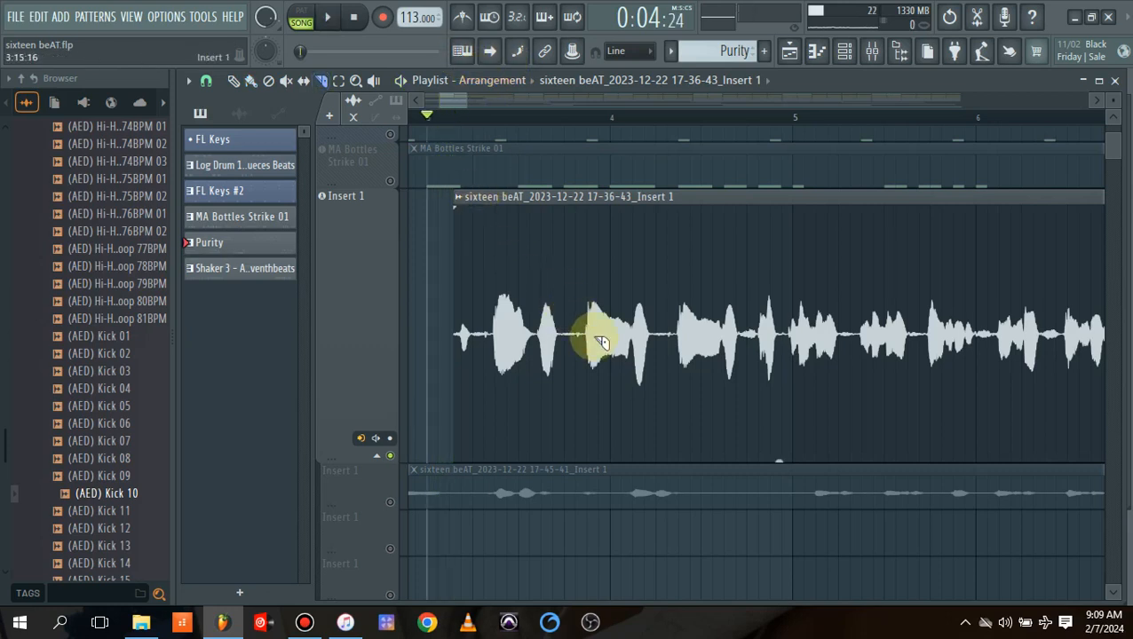
mouse_move(565, 197)
left_mouse_down()
mouse_move(554, 435)
mouse_move(564, 444)
left_mouse_up()
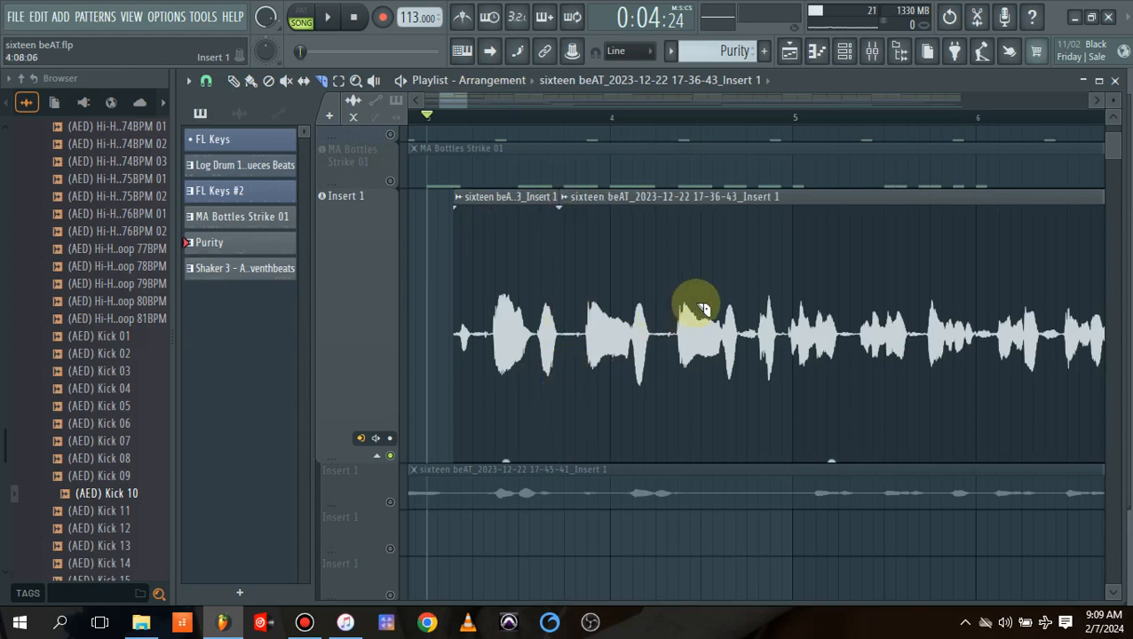
left_click_drag(649, 197, 652, 475)
left_click_drag(731, 196, 749, 469)
Trim the silent starts of the second, third and fourth vocal pieces up to their waveforms and play back the result.
left_click(232, 81)
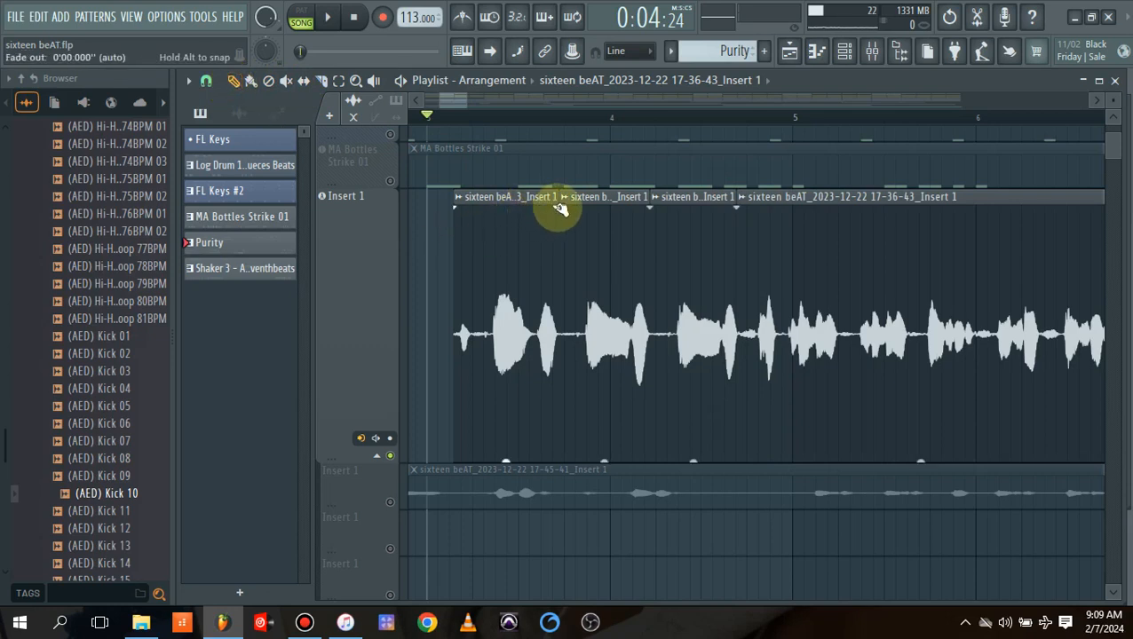
left_click_drag(559, 199, 643, 198)
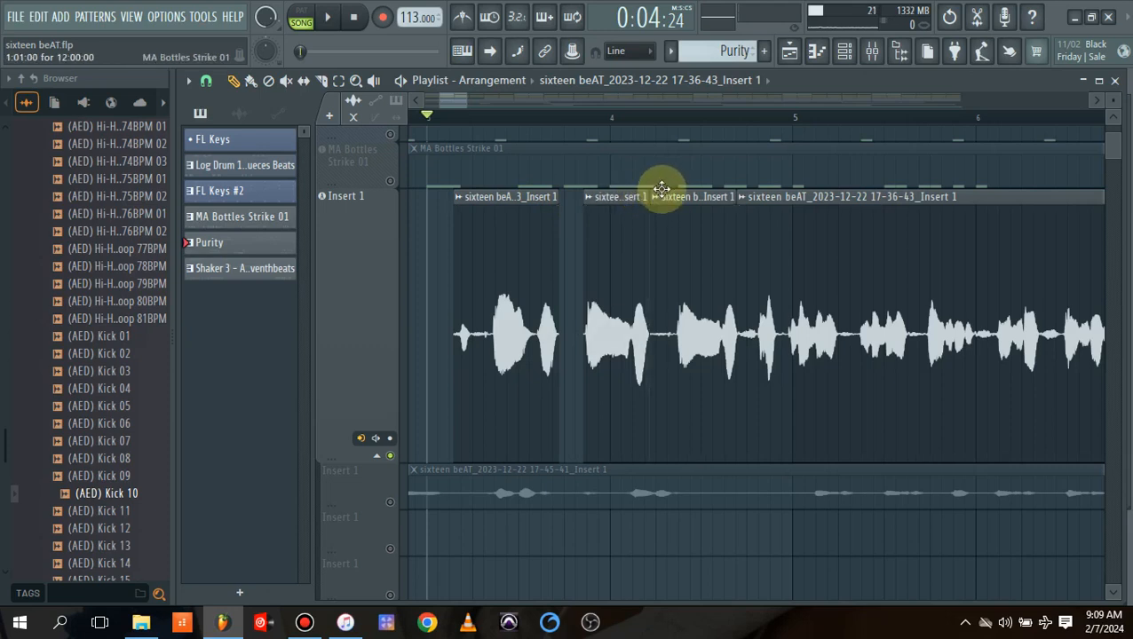
left_click_drag(650, 200, 758, 212)
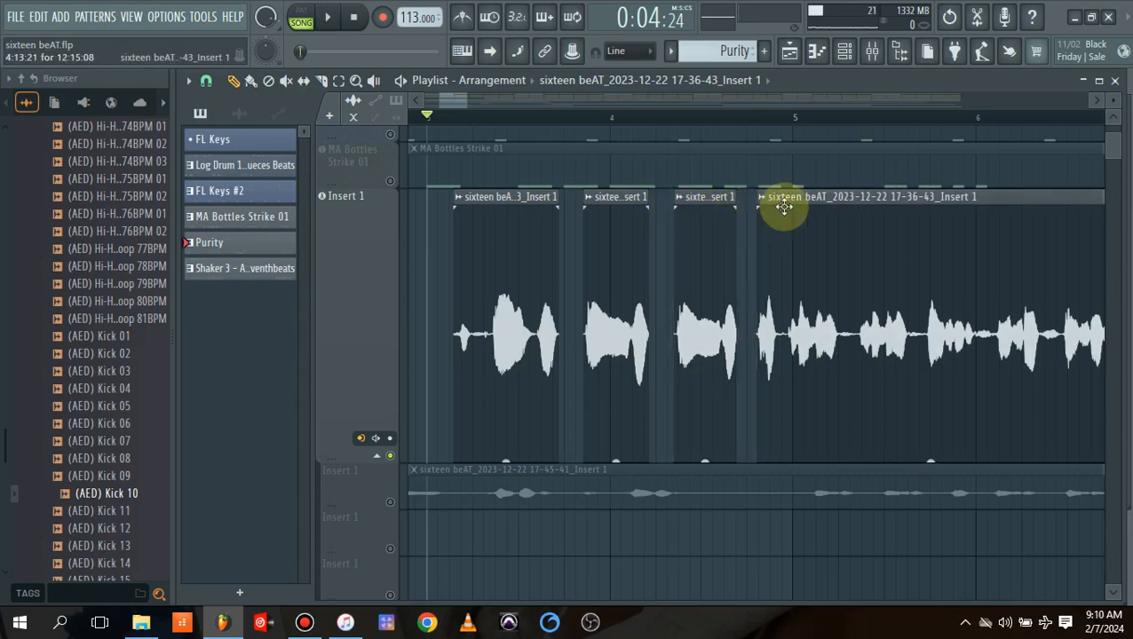
key("space")
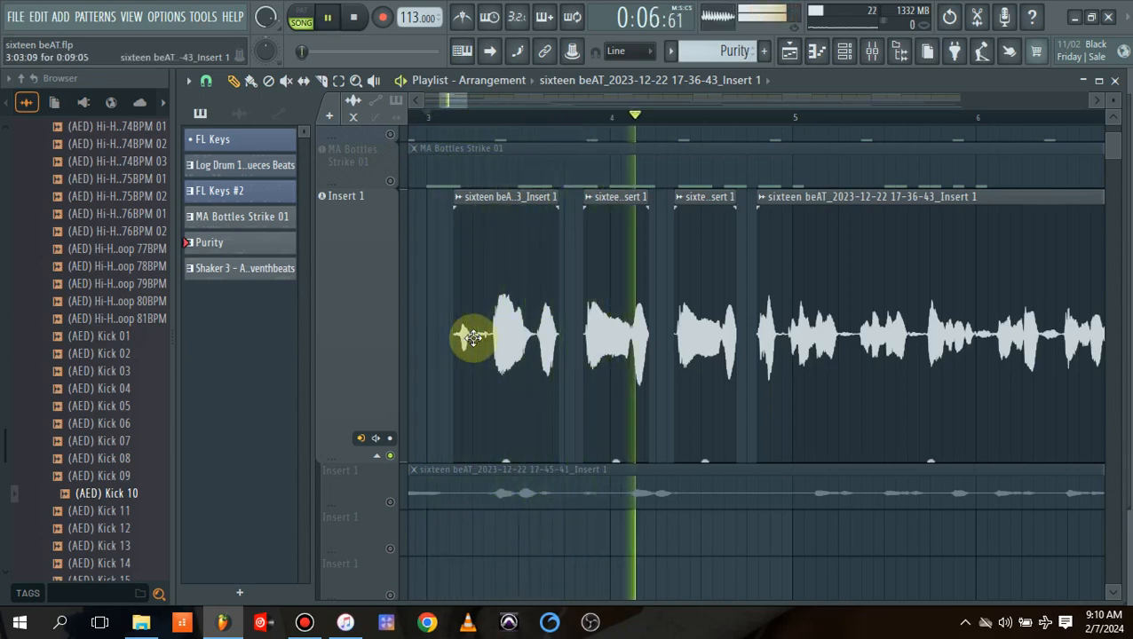
key("space")
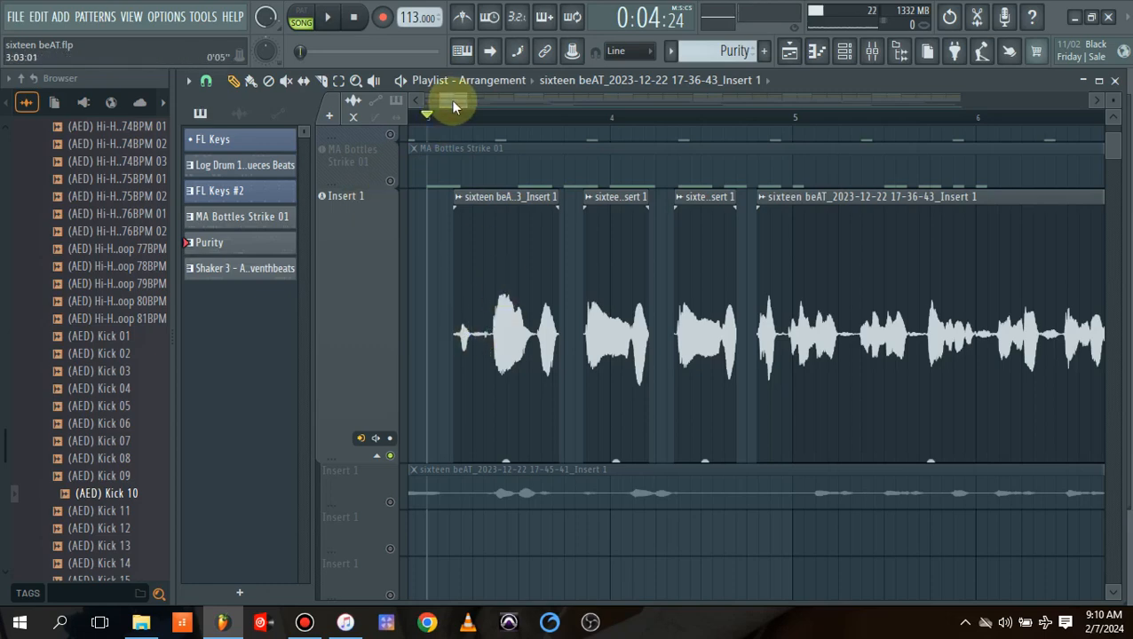
Trim the silent tail off the long vocal piece so it ends just before bar 17.
left_click_drag(463, 102, 587, 121)
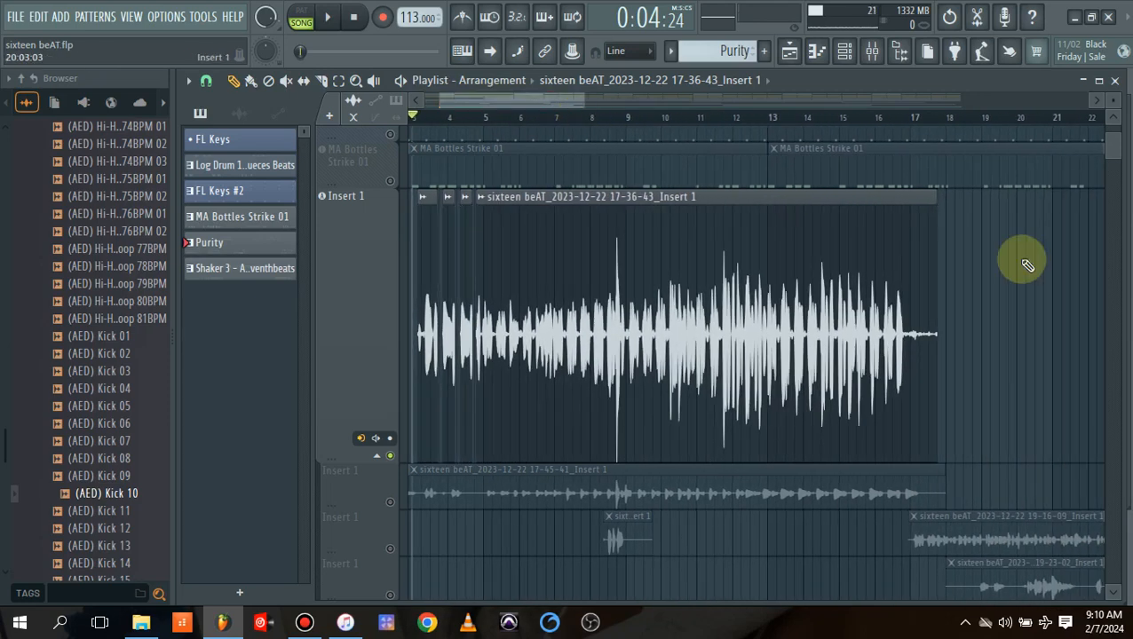
left_click_drag(944, 338, 905, 347)
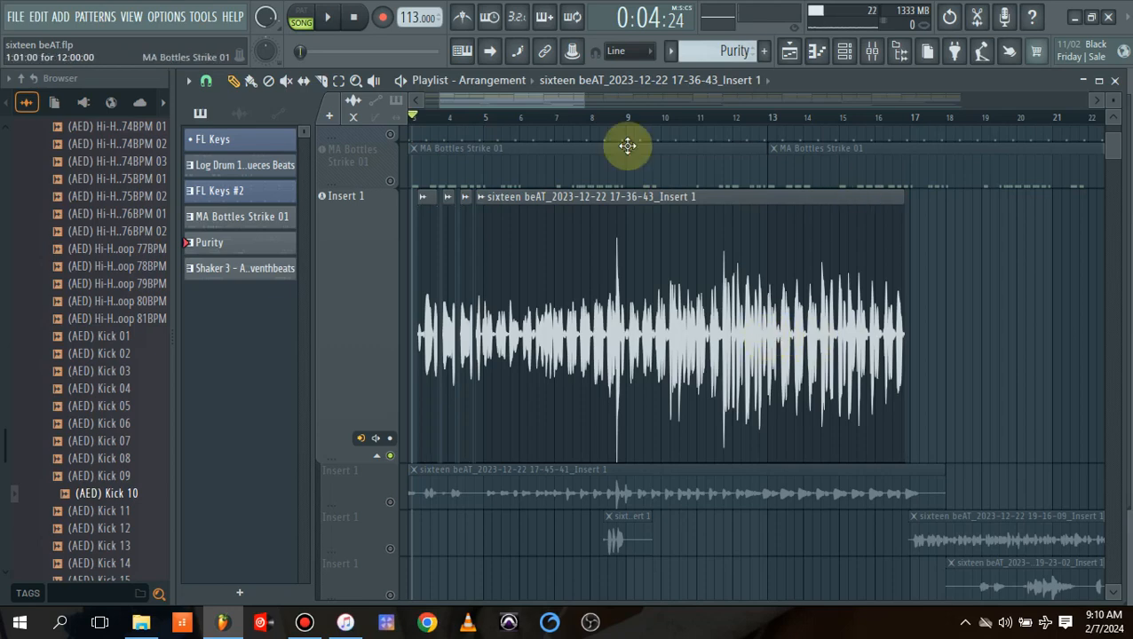
Slice the long vocal piece just before and just after the loud peak ahead of bar 9.
left_click_drag(575, 102, 469, 117)
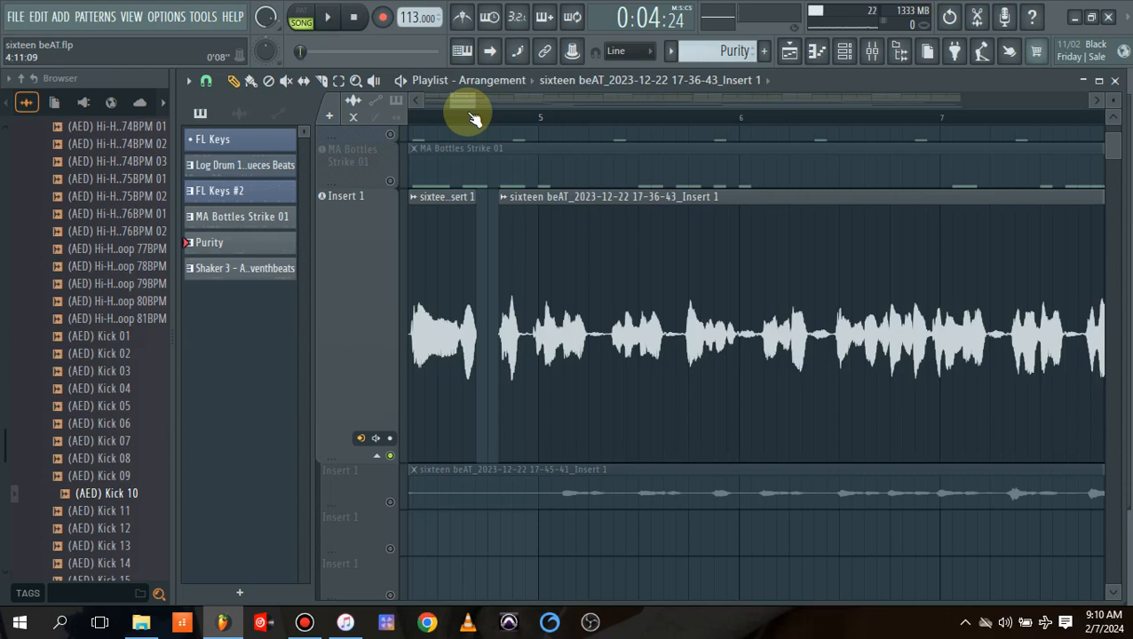
left_click_drag(463, 105, 455, 100)
left_click_drag(463, 107, 379, 130)
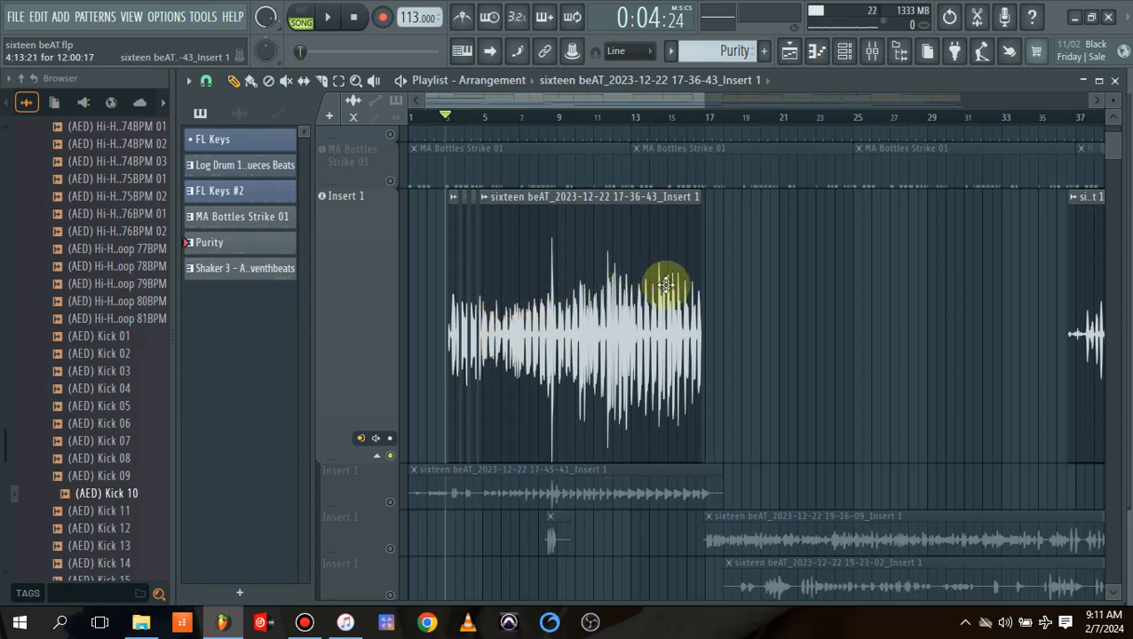
left_click_drag(707, 104, 504, 114)
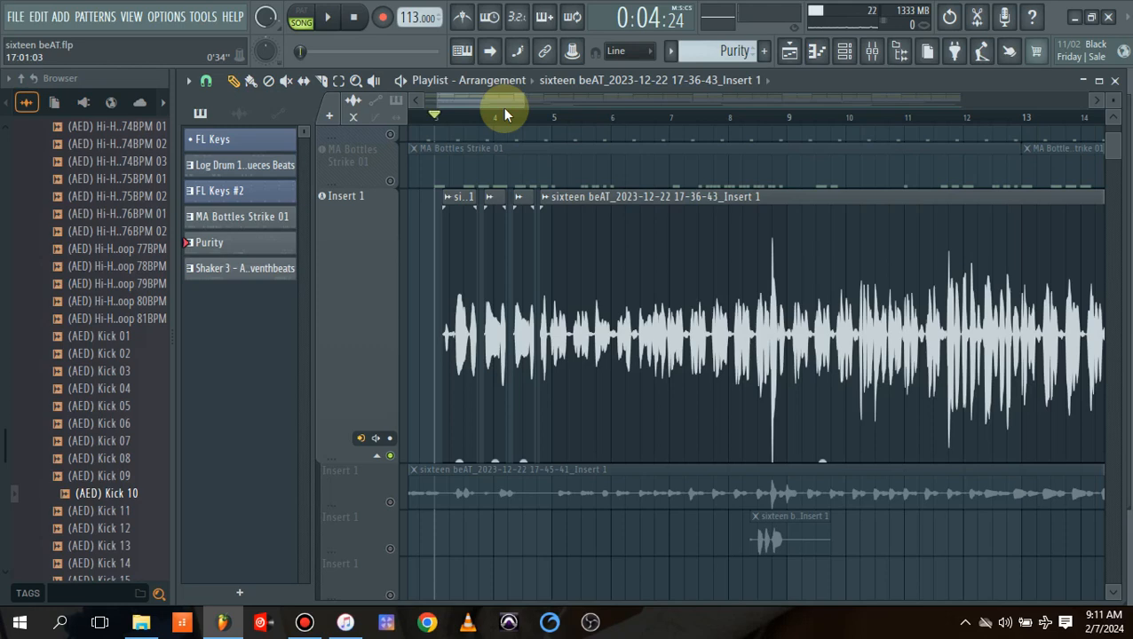
left_click_drag(489, 102, 525, 111)
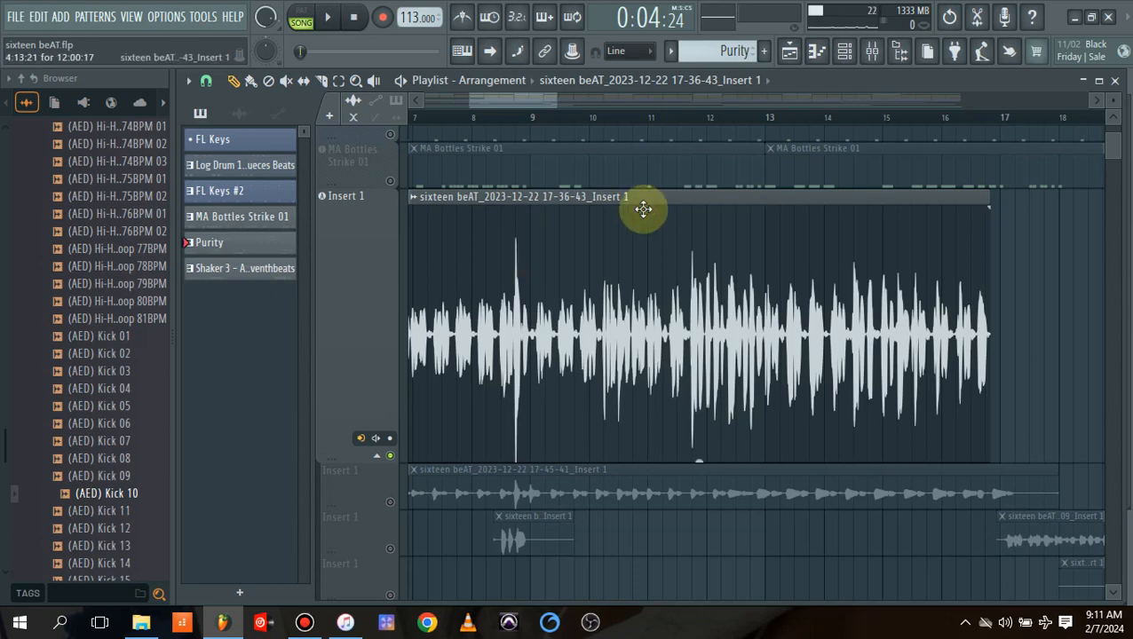
left_click_drag(551, 101, 488, 108)
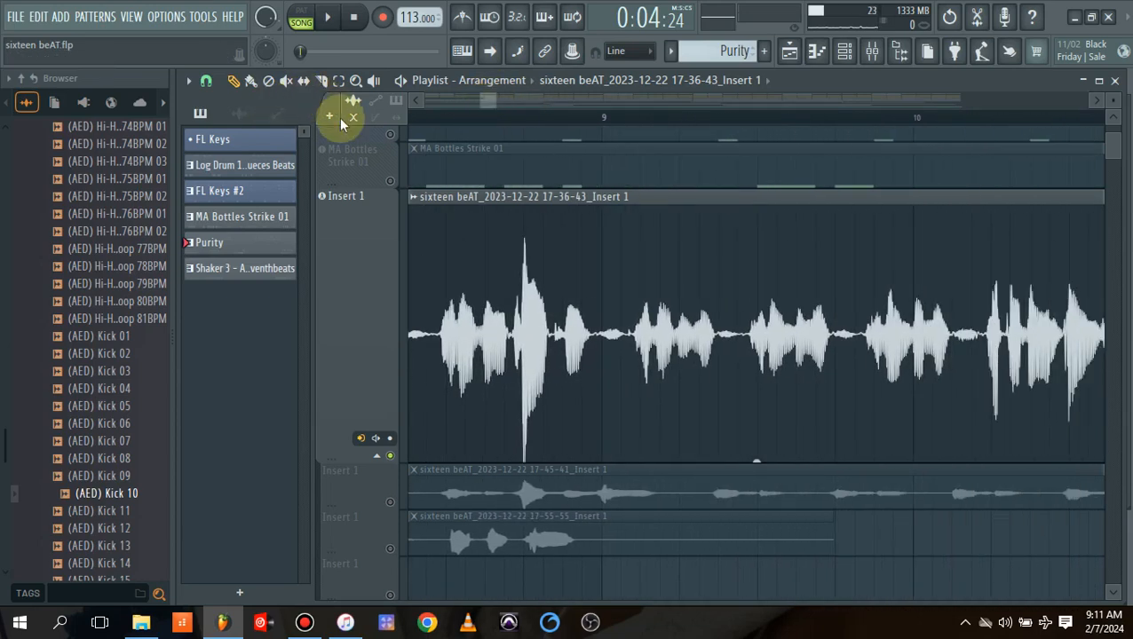
key("c")
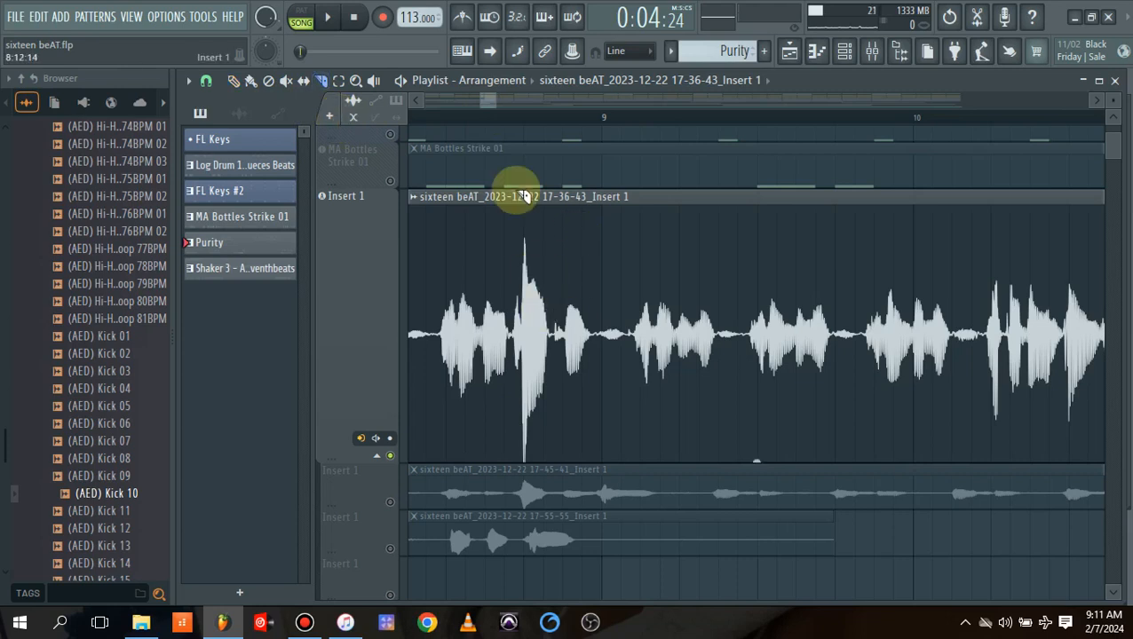
left_click_drag(511, 196, 517, 473)
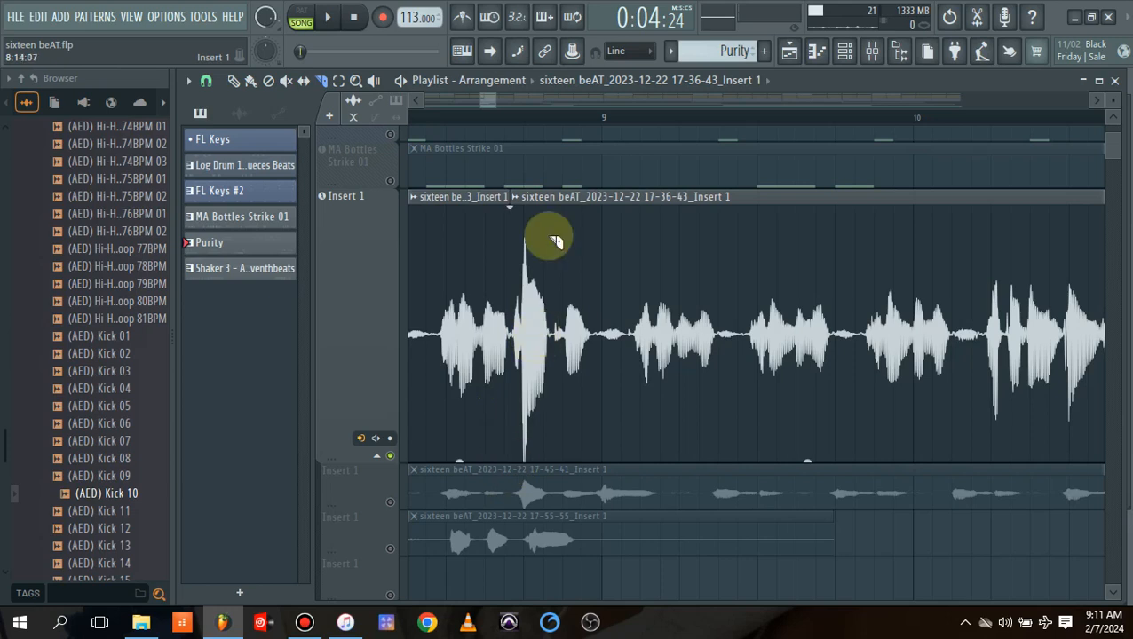
left_click_drag(552, 196, 560, 486)
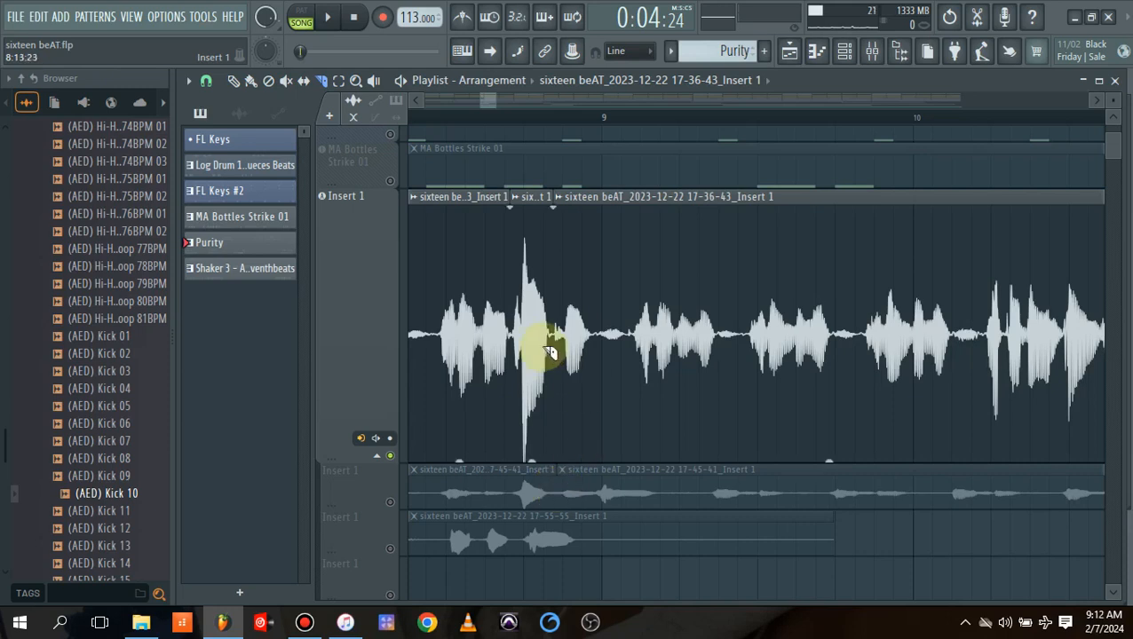
Lower the gain of the isolated loud peak piece before bar 9 to -5.4 dB.
left_click(236, 81)
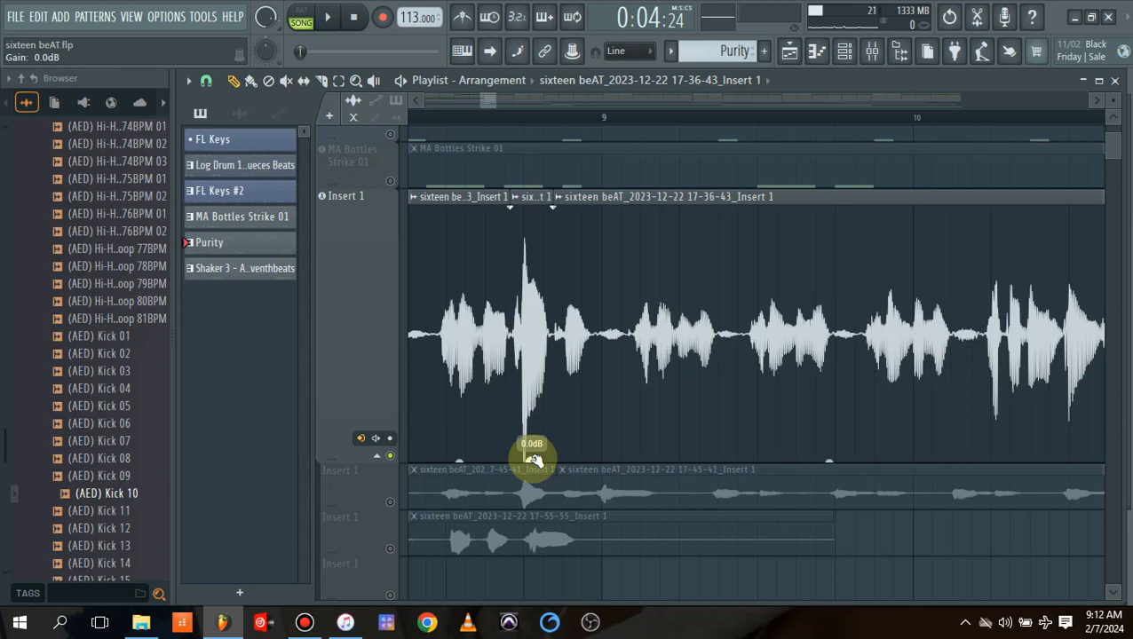
mouse_move(533, 458)
left_mouse_down()
mouse_move(533, 476)
mouse_move(531, 463)
left_mouse_up()
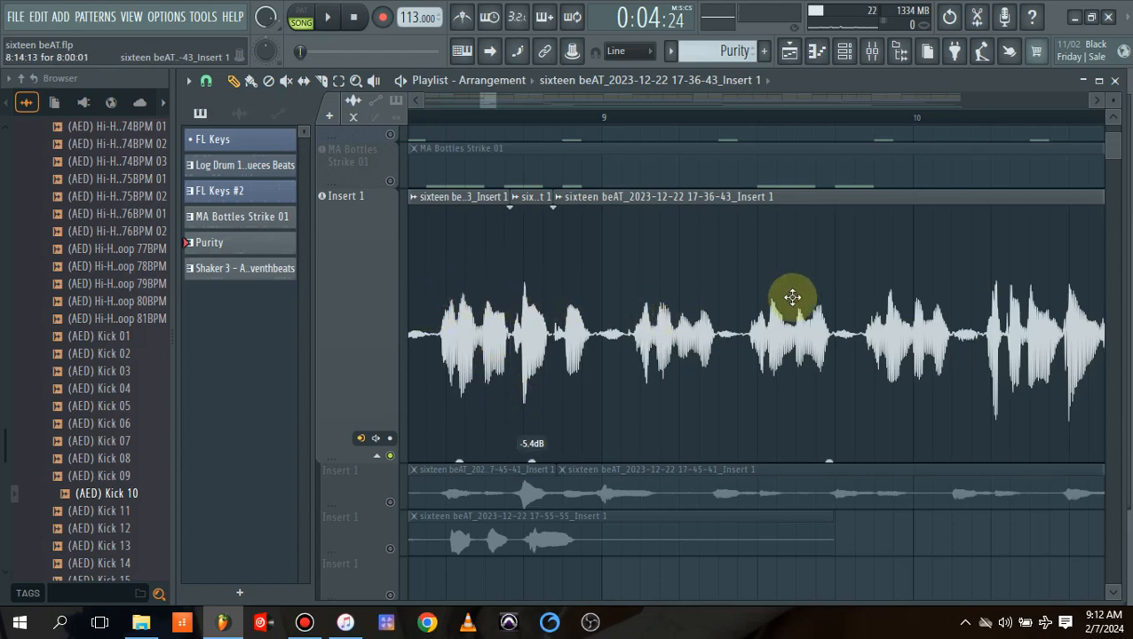
Slice the vocal midway through bar 11 and just before bar 13, and lower the gain of the loud piece between the cuts to -2.8 dB.
left_click_drag(494, 107, 609, 132)
left_click(321, 81)
mouse_move(542, 239)
left_mouse_down()
mouse_move(544, 469)
mouse_move(549, 455)
left_mouse_up()
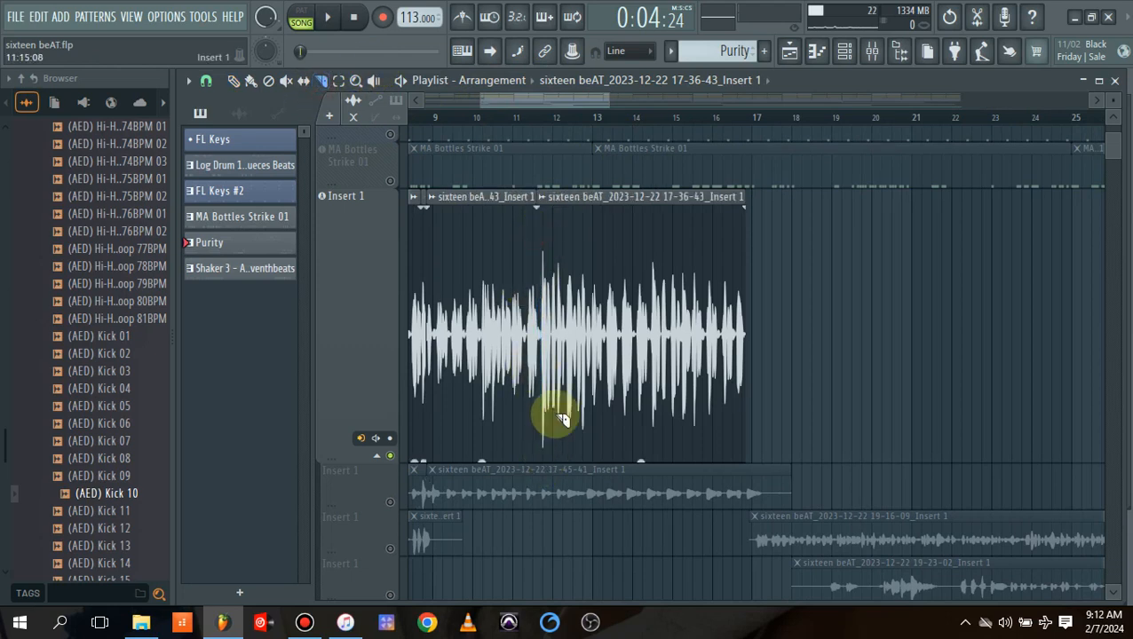
left_click_drag(593, 230, 591, 494)
left_click(234, 81)
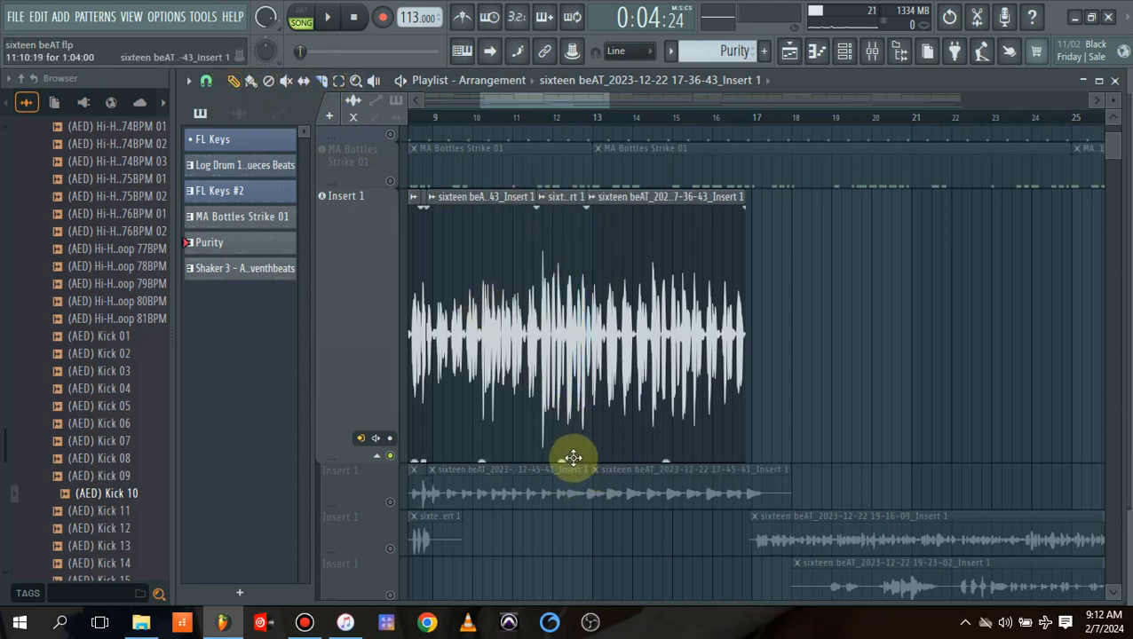
left_click_drag(562, 460, 562, 463)
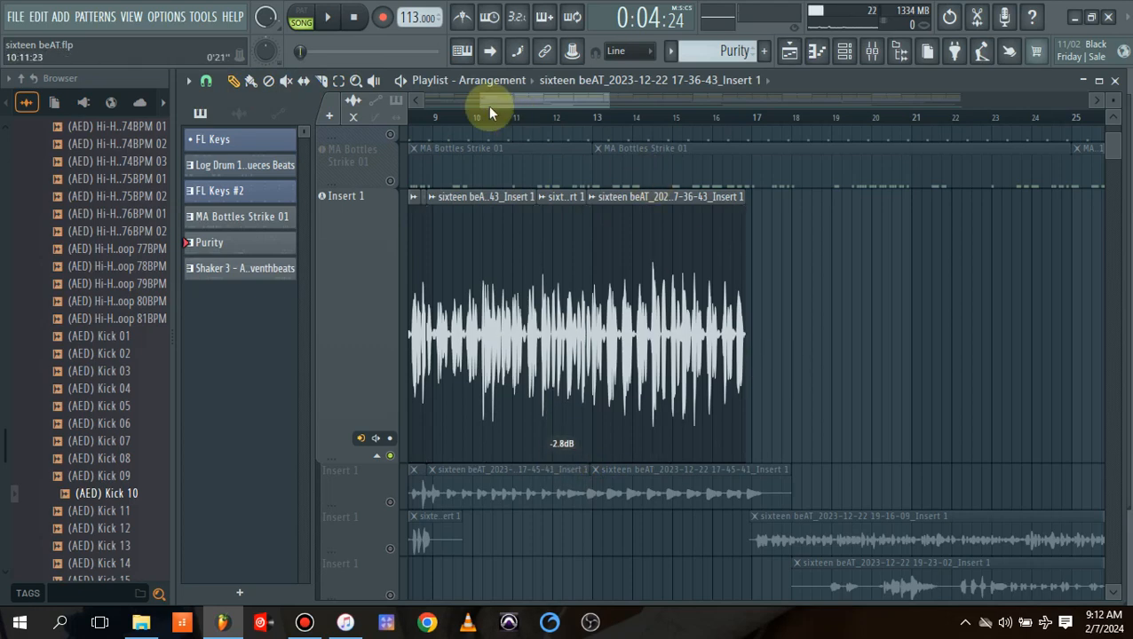
Slice the long vocal piece just after bar 6 and raise the gain of the quiet piece before the cut to 3.4 dB.
left_click_drag(482, 103, 417, 98)
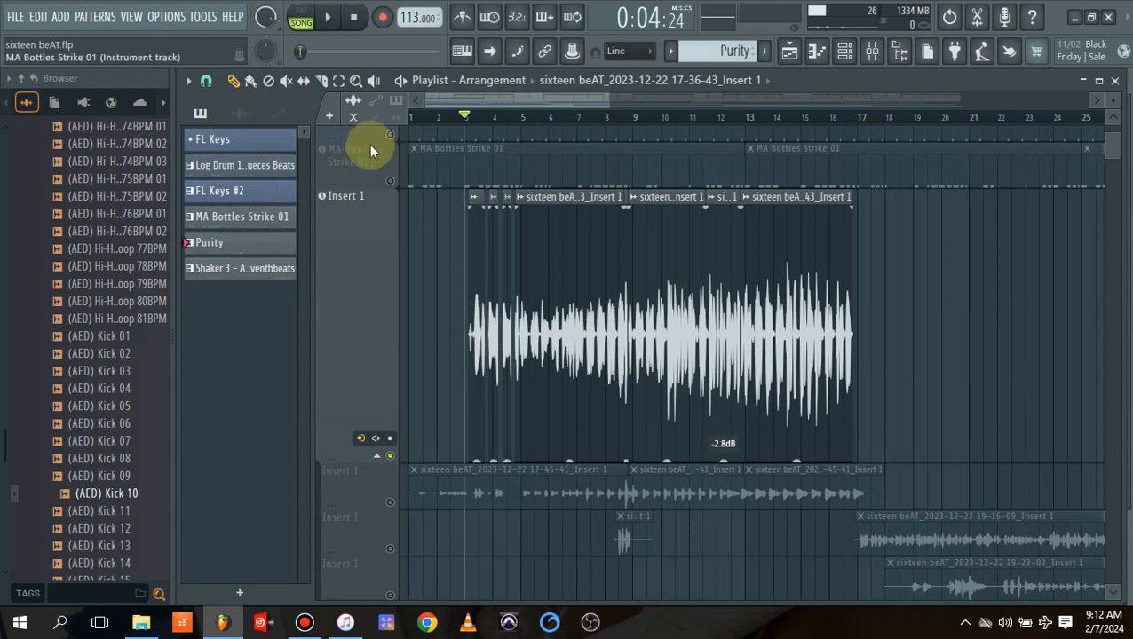
left_click(321, 80)
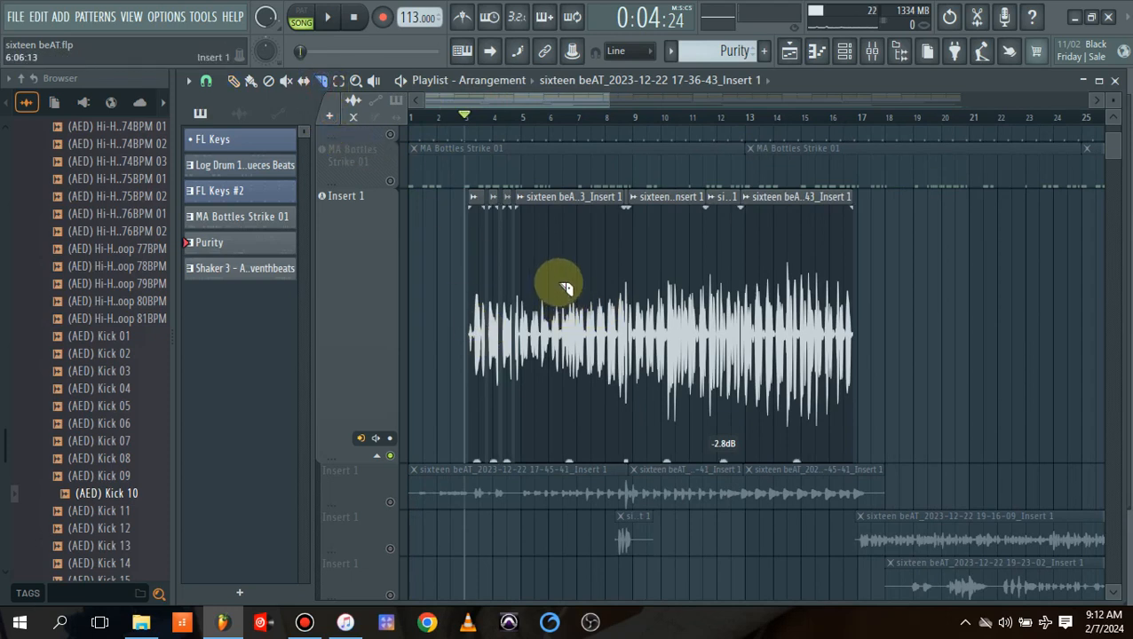
mouse_move(565, 342)
left_mouse_down()
mouse_move(568, 459)
mouse_move(559, 439)
left_mouse_up()
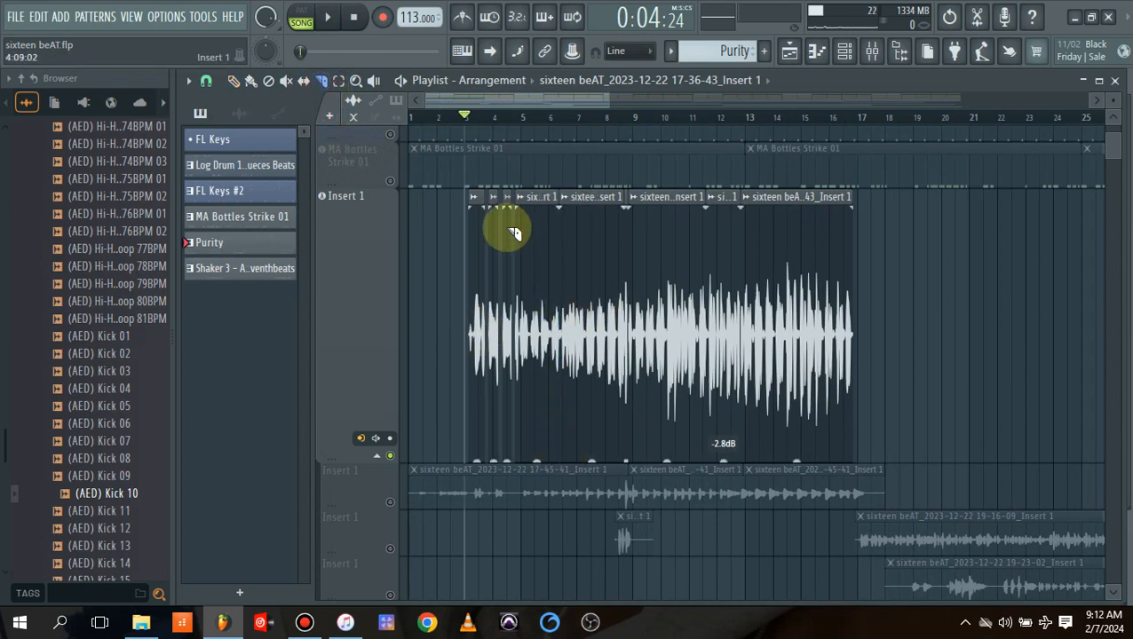
left_click(233, 80)
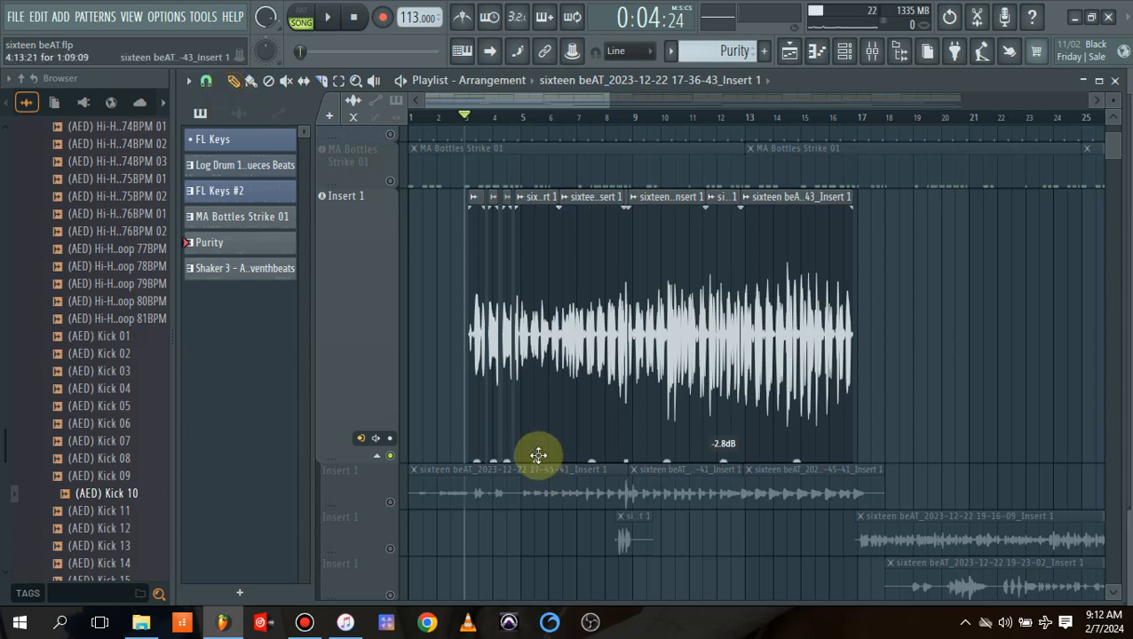
left_click_drag(536, 459, 536, 460)
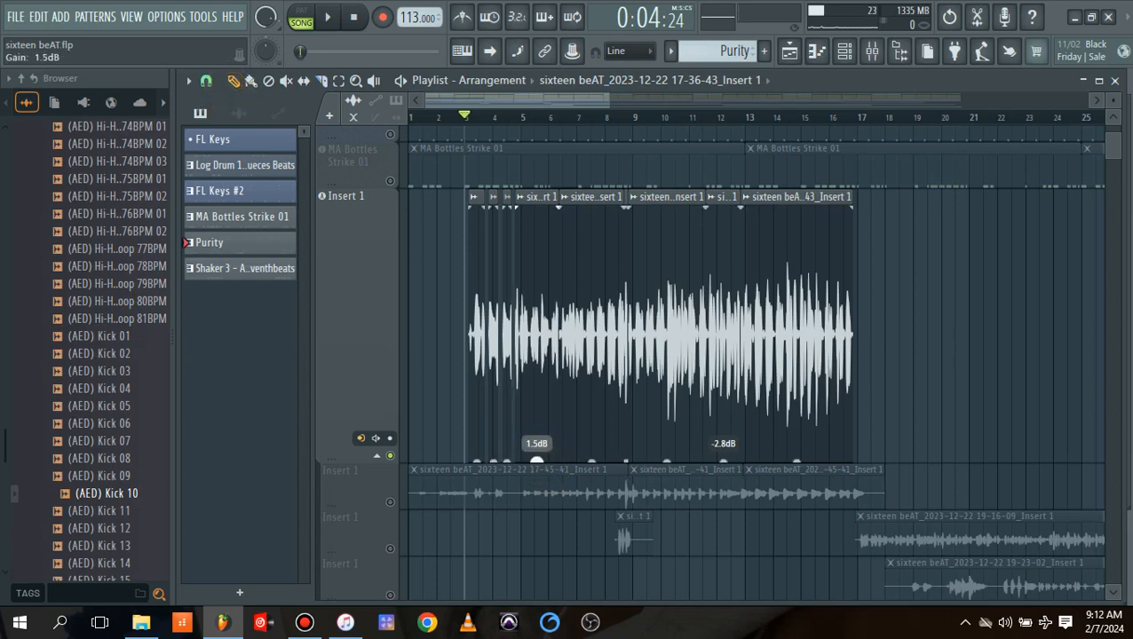
left_click_drag(536, 460, 536, 460)
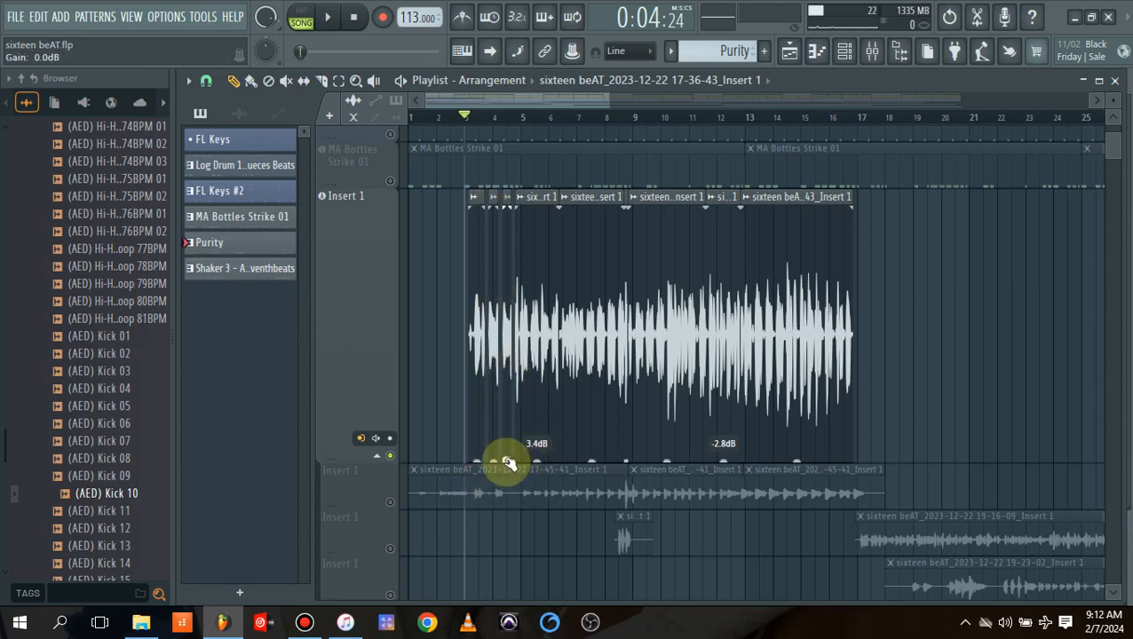
Set the gain of the short piece before bar 5 to 1.8 dB, the last piece to -2.1 dB and the piece around bar 10 to -0.6 dB.
left_click_drag(494, 460, 507, 457)
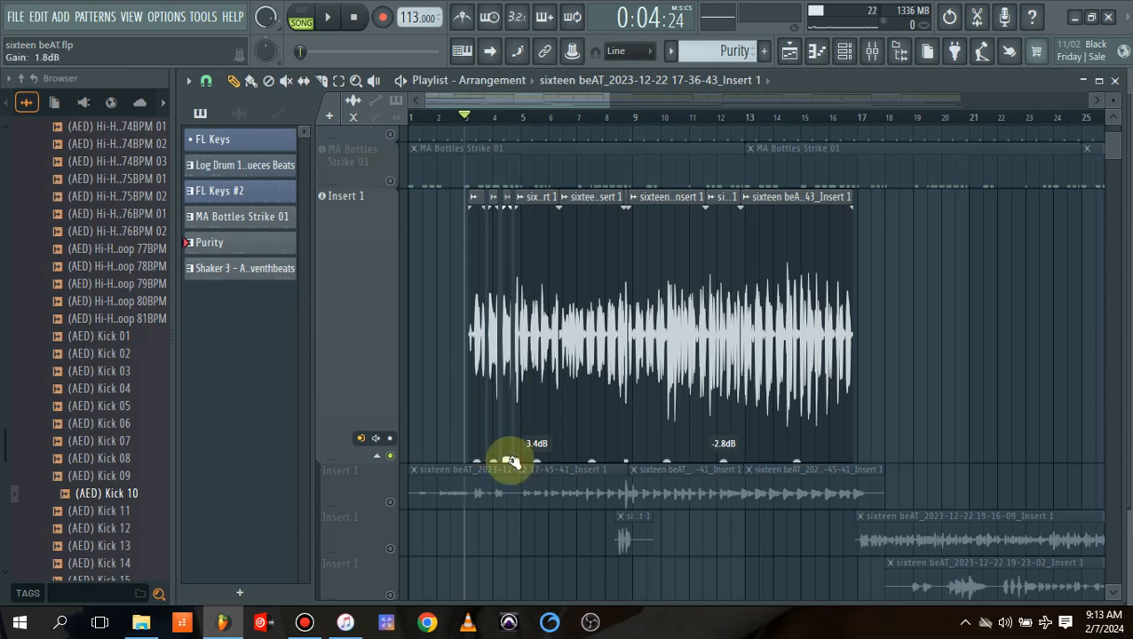
mouse_move(799, 460)
left_mouse_down()
mouse_move(799, 470)
mouse_move(797, 461)
left_mouse_up()
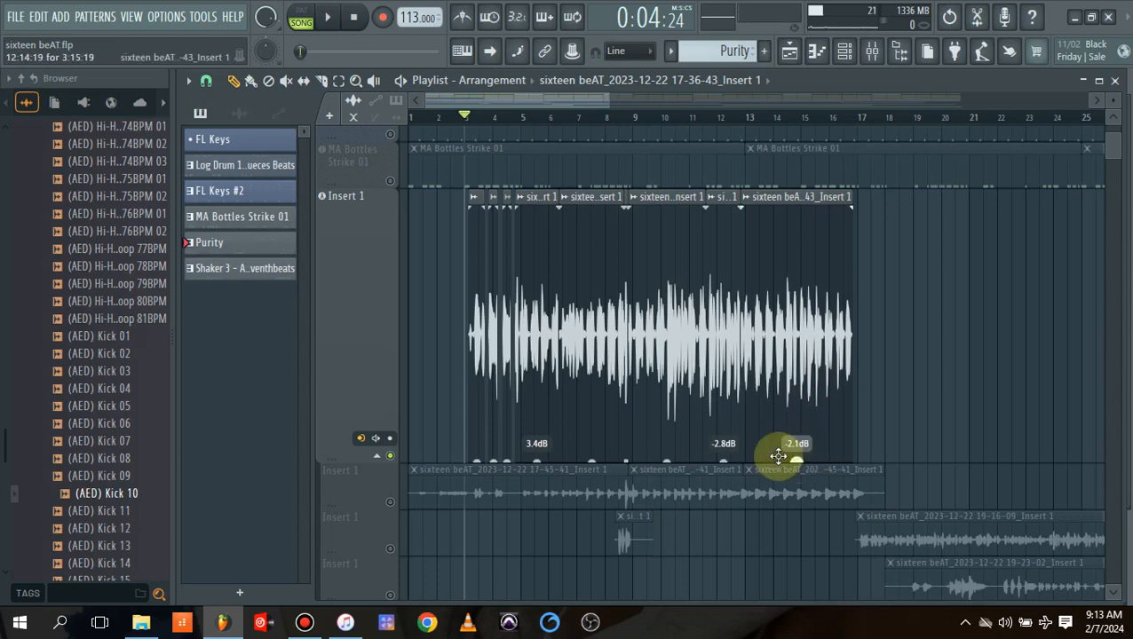
left_click_drag(666, 461, 666, 464)
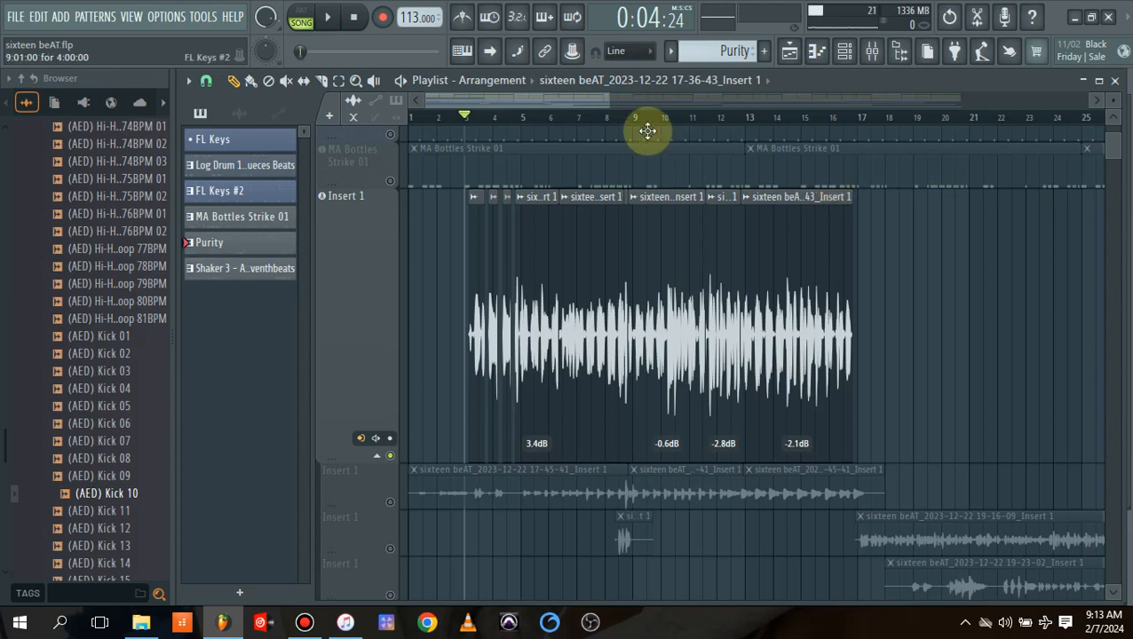
left_click_drag(606, 101, 495, 105)
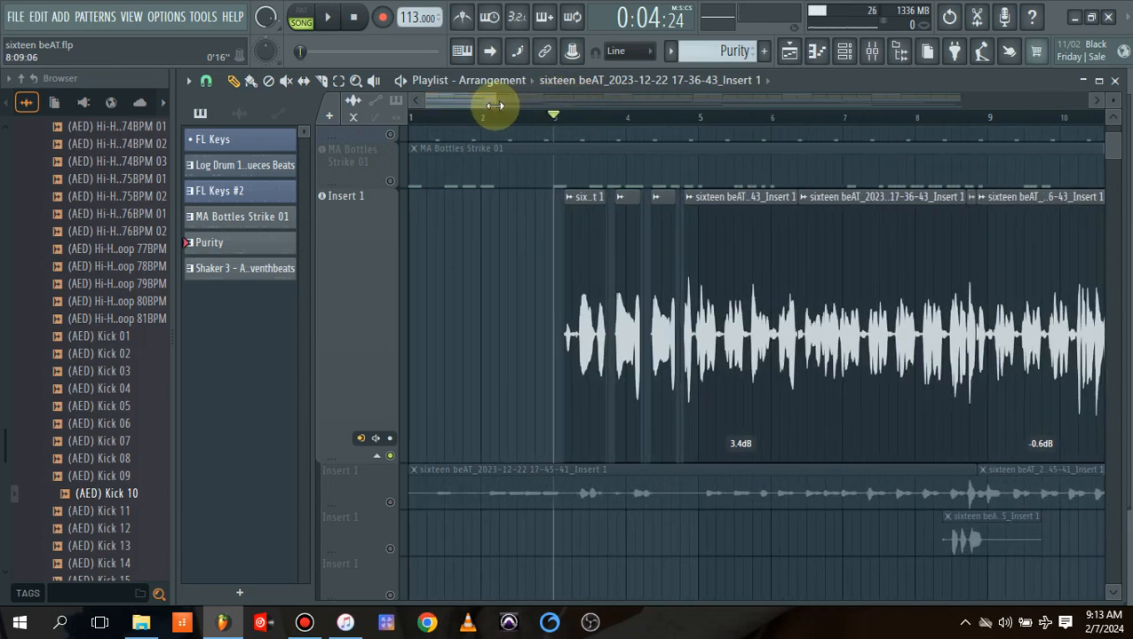